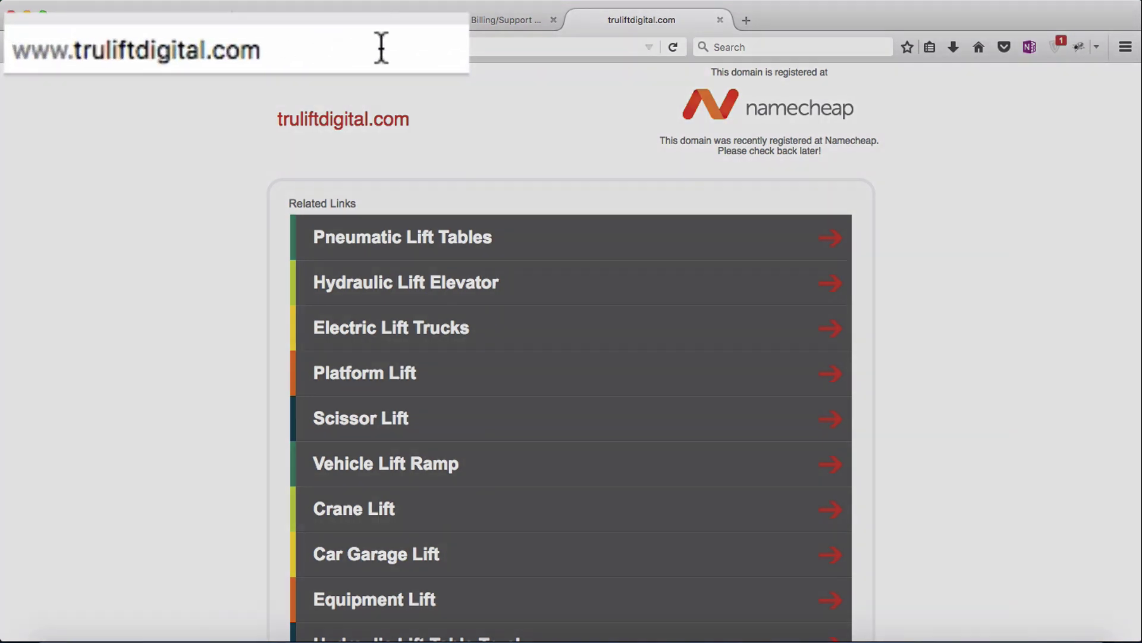
# - Load truliftdigitalmarketing.com in the browser to check what the domain shows
pyautogui.click(221, 47)
pyautogui.write('truliftdigitalm')
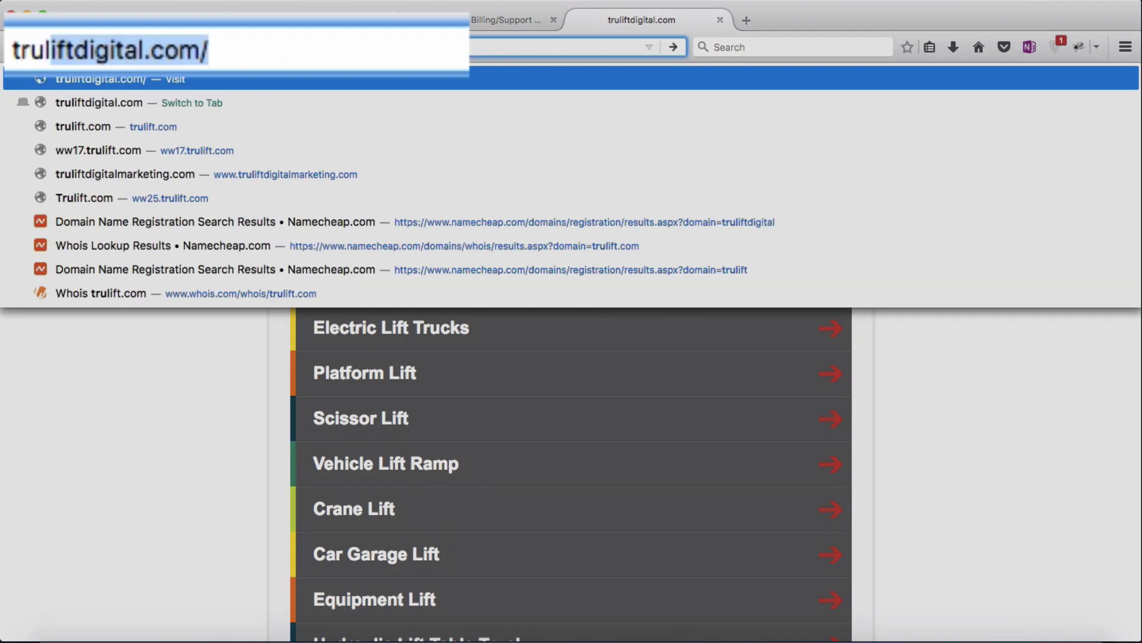
pyautogui.press('Return')
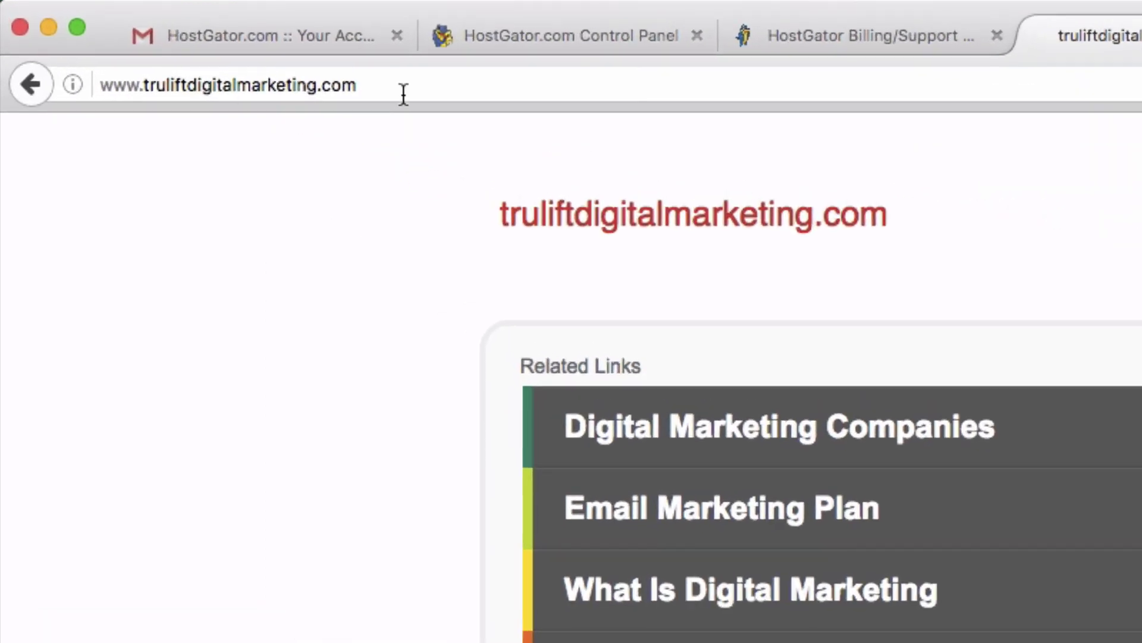
# - Go to the Namecheap website, namecheap.com
pyautogui.click(403, 94)
pyautogui.write('name')
pyautogui.press('Return')
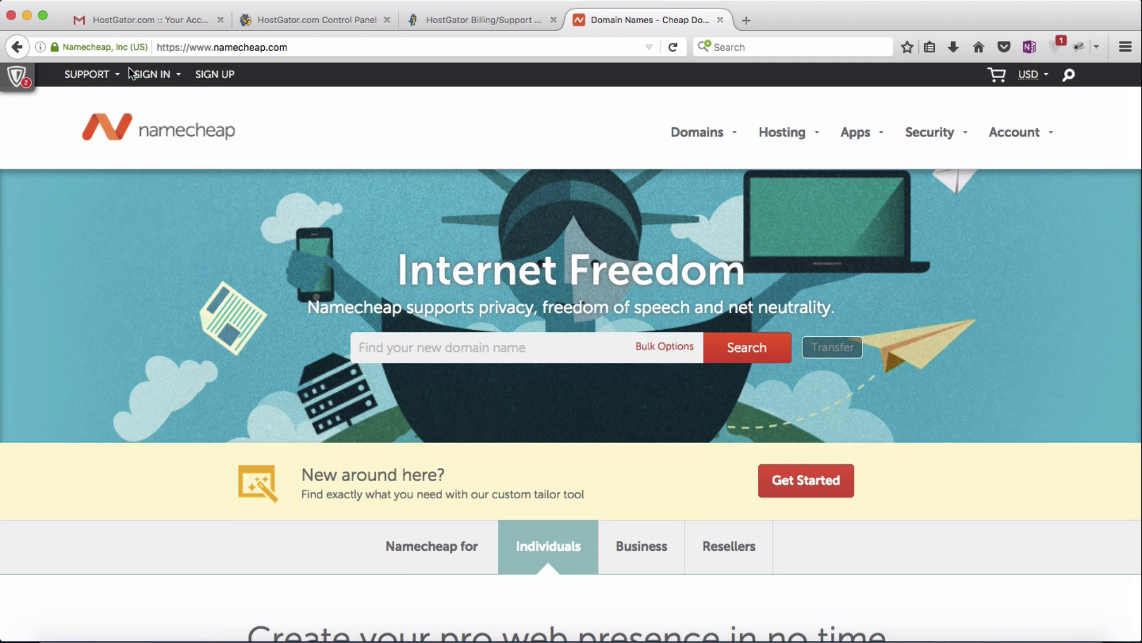
# - Sign in to the Namecheap account with the username and account password
pyautogui.click(153, 74)
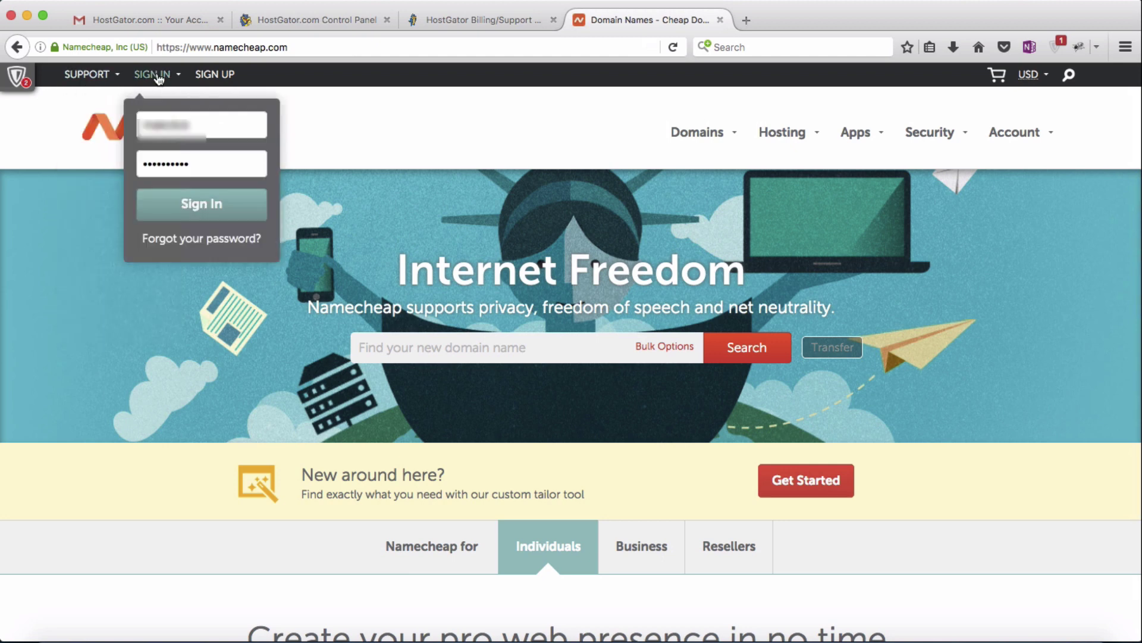
pyautogui.click(214, 128)
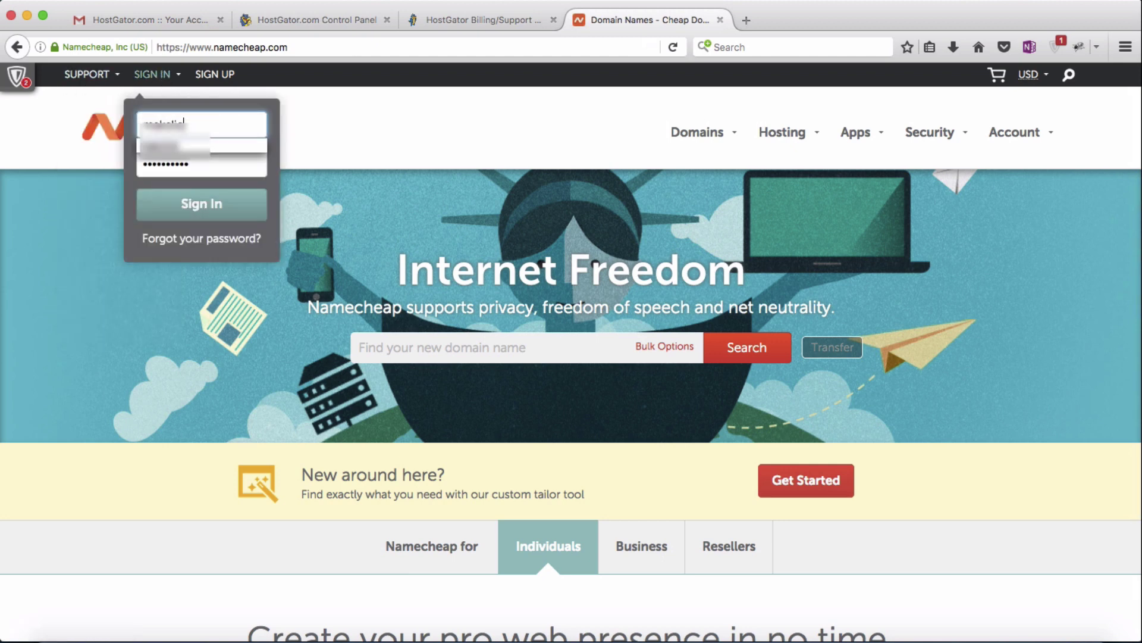
pyautogui.press('Tab')
pyautogui.write('**************')
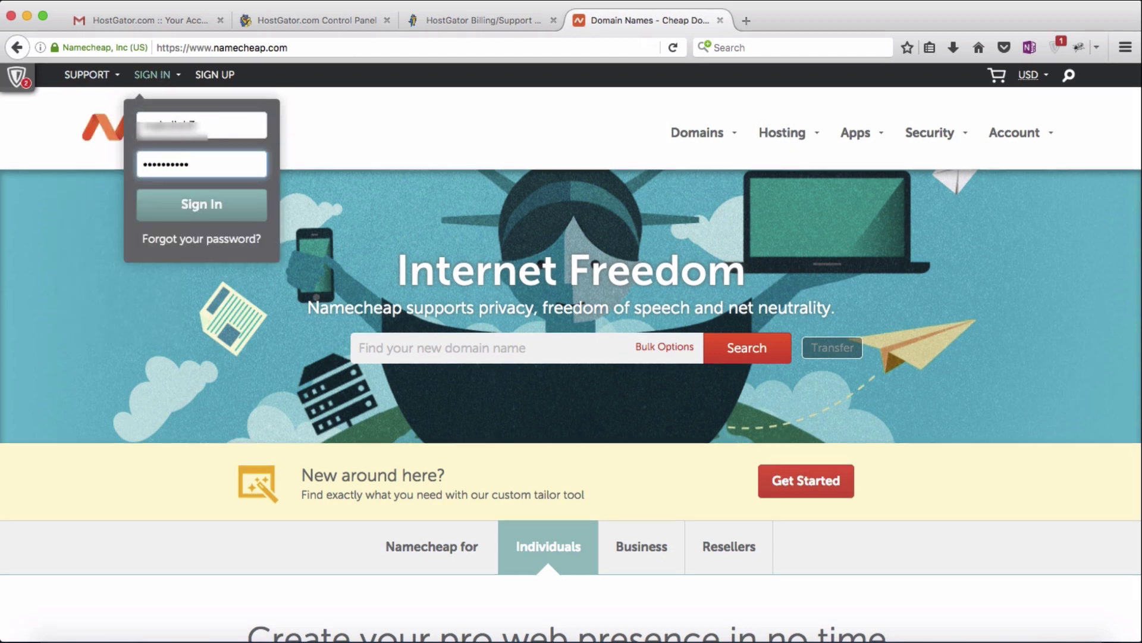
pyautogui.click(217, 211)
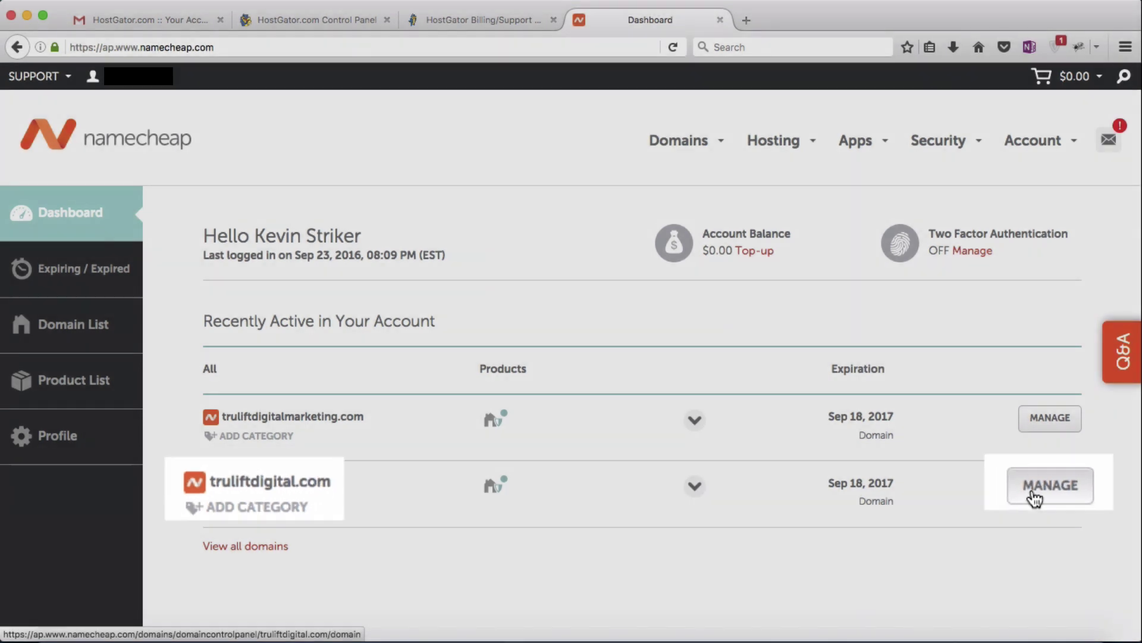
# - Open the management page of truliftdigital.com and switch its nameservers to Custom DNS
pyautogui.click(1038, 493)
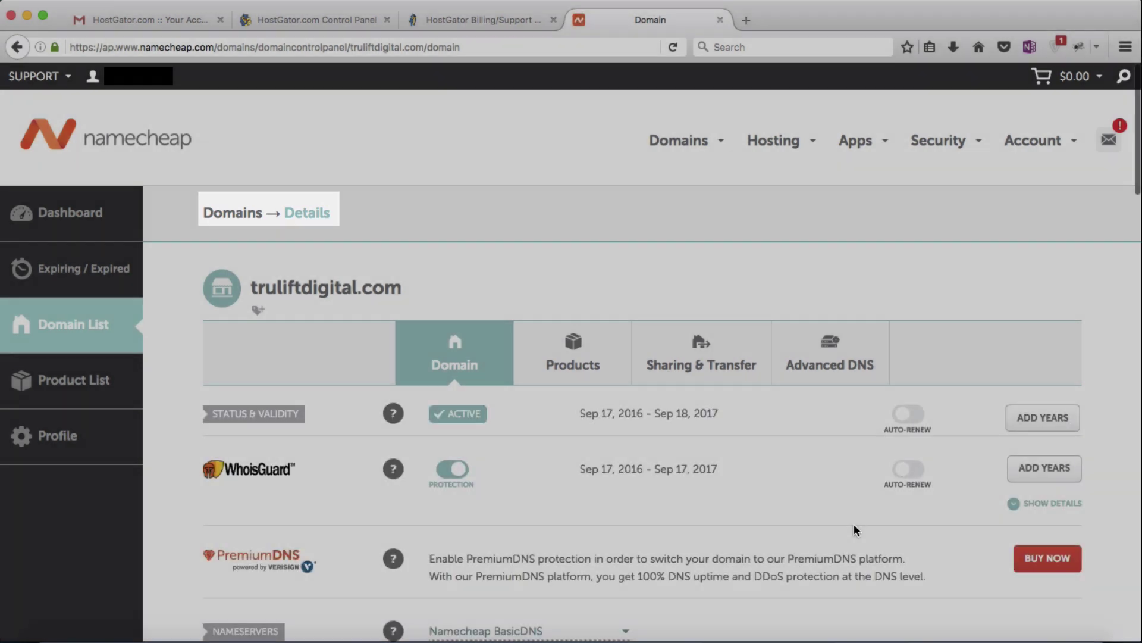
pyautogui.scroll(-3, 855, 526)
pyautogui.scroll(-2, 855, 523)
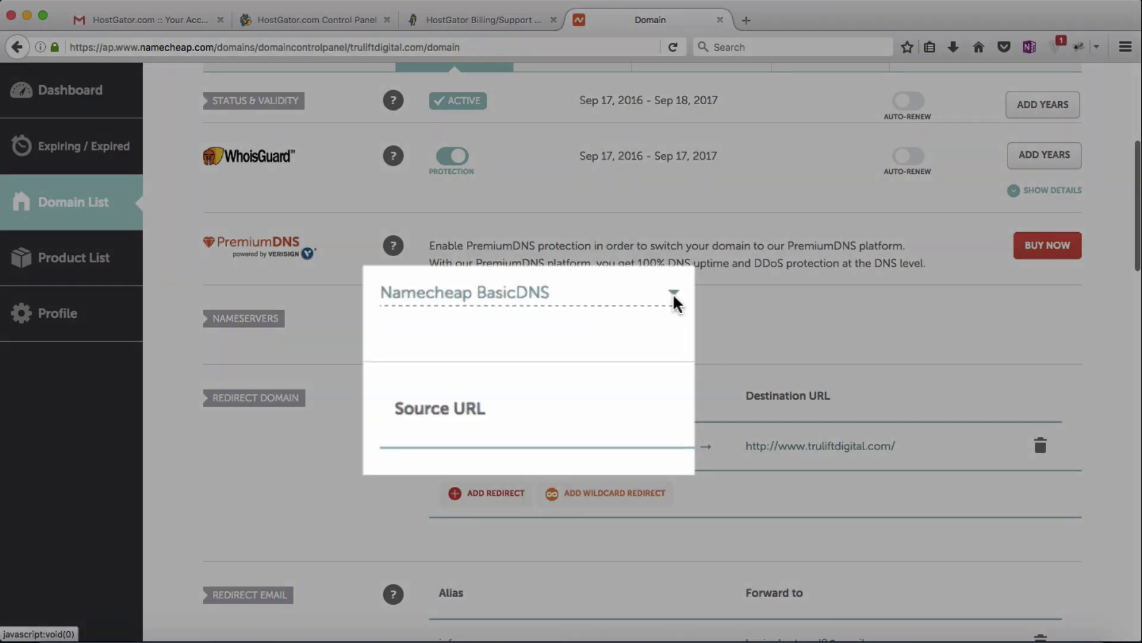
pyautogui.click(627, 325)
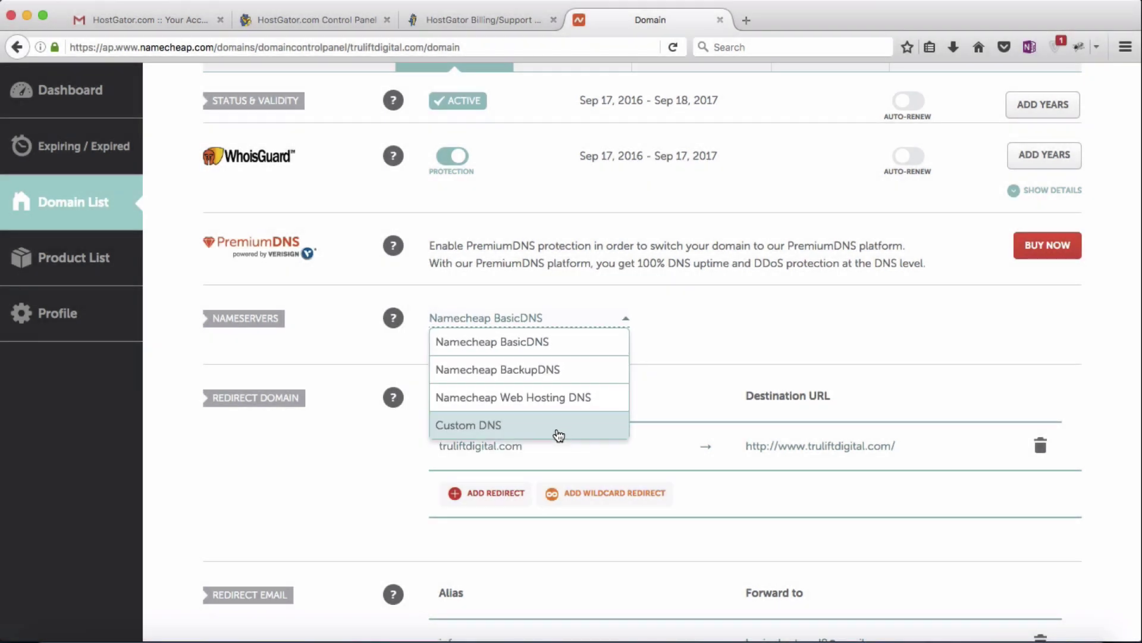
pyautogui.click(558, 430)
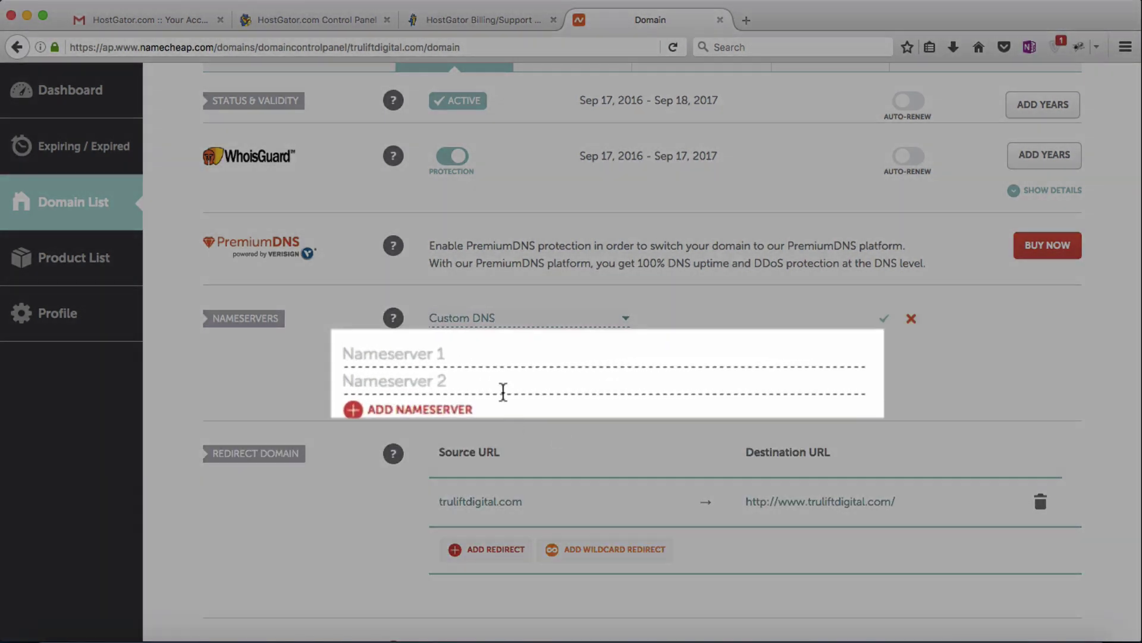
pyautogui.click(498, 357)
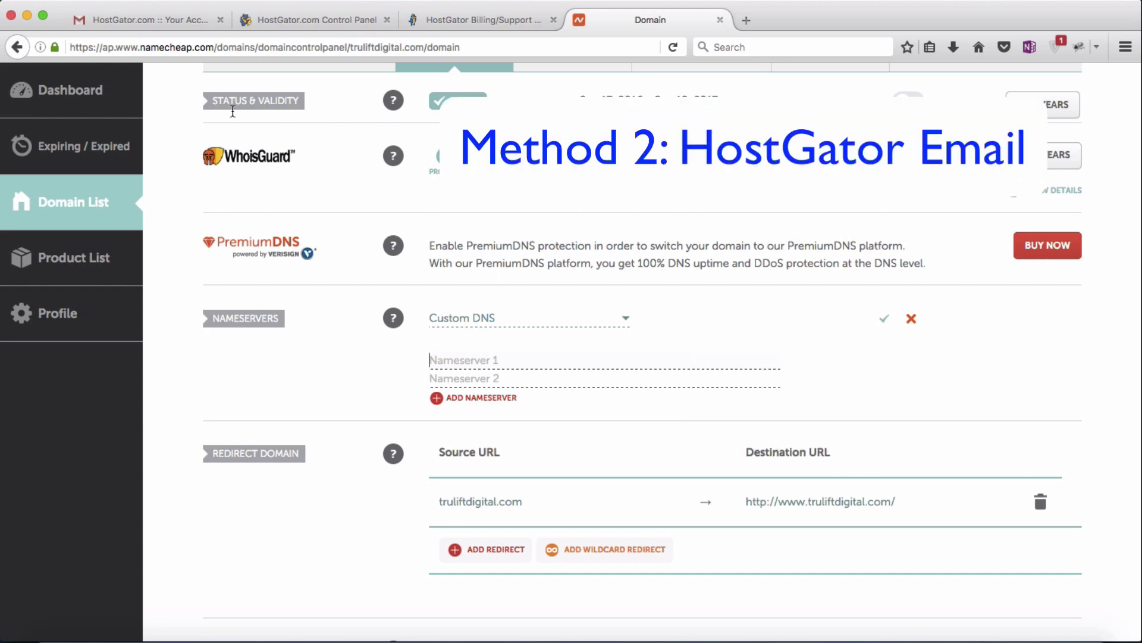
# - Look up the nameservers in the HostGator account email and copy the primary one, ns6041.hostgator.com, from the cPanel DNS info
pyautogui.click(166, 26)
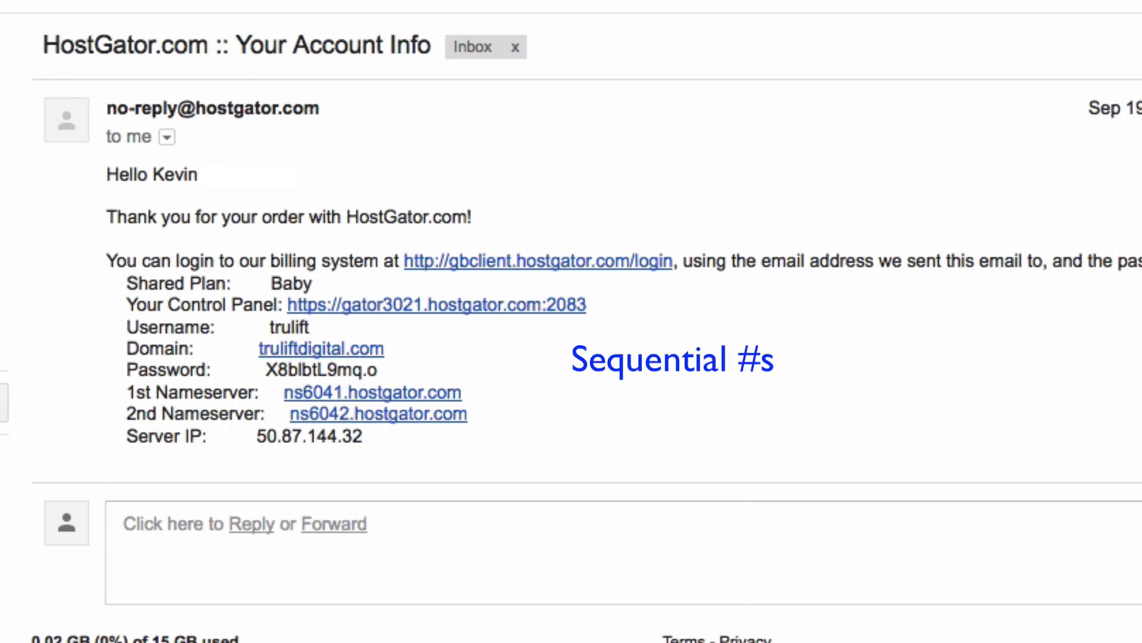
pyautogui.moveTo(278, 393); pyautogui.dragTo(463, 408)
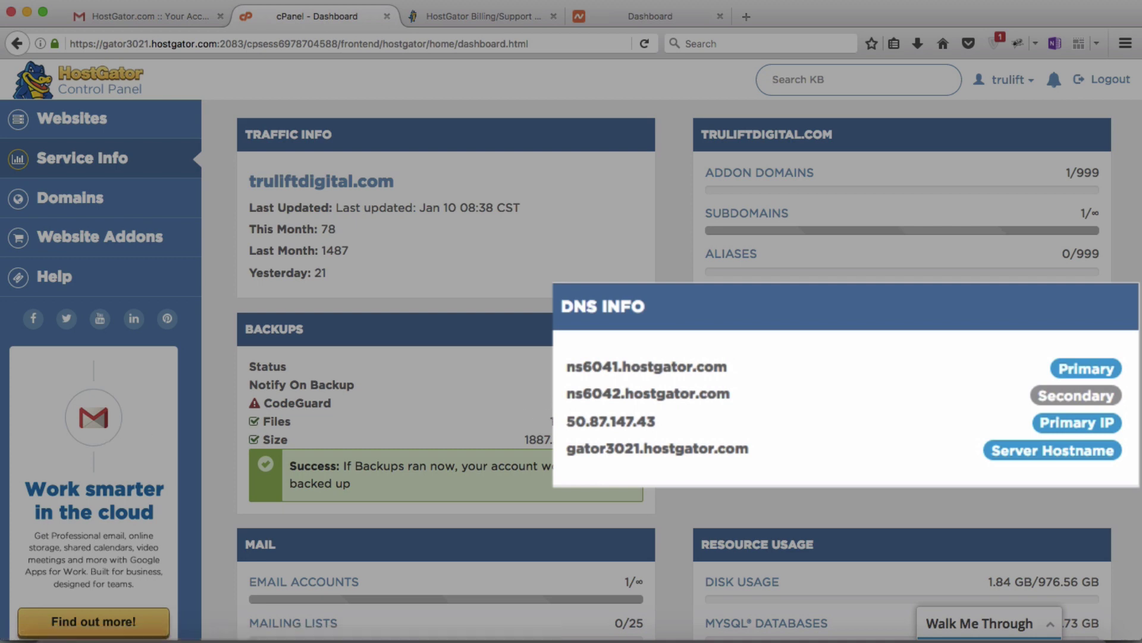
pyautogui.moveTo(566, 370); pyautogui.dragTo(726, 375)
pyautogui.press('super+c')
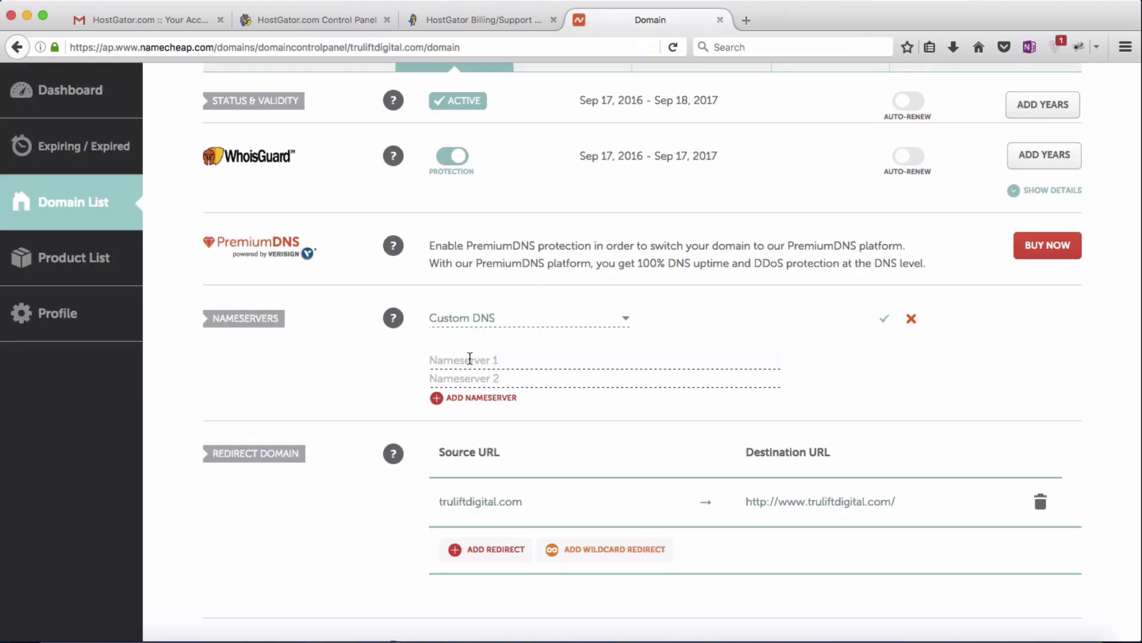
# - Enter ns6041.hostgator.com and ns6042.hostgator.com as the custom nameservers of truliftdigital.com, save them and dismiss the notification
pyautogui.click(470, 359)
pyautogui.press('super+v')
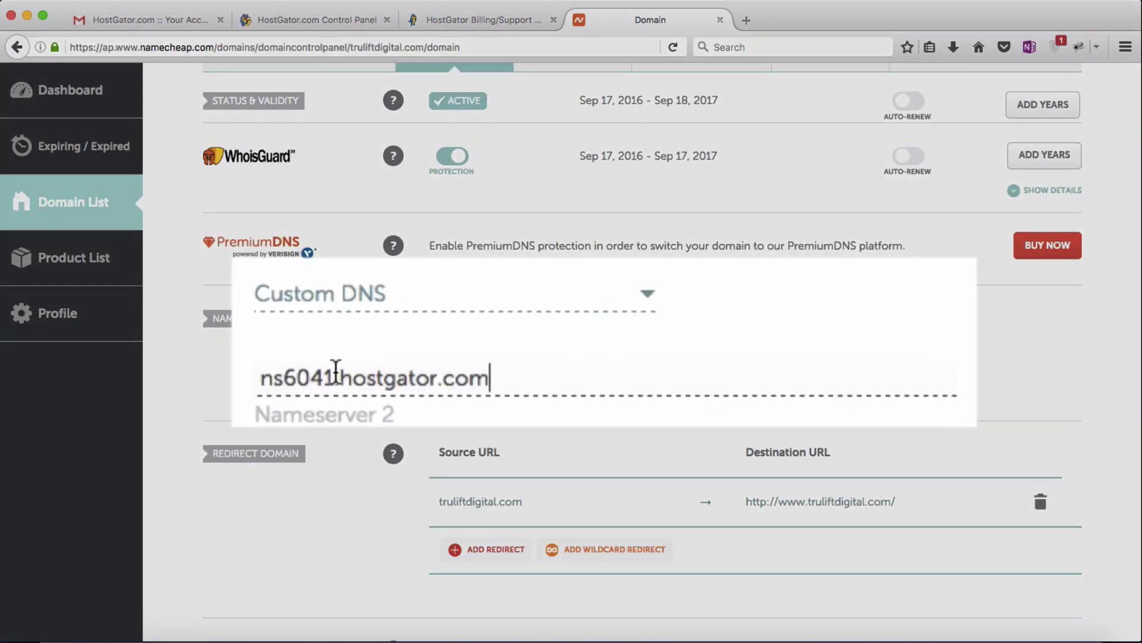
pyautogui.click(326, 412)
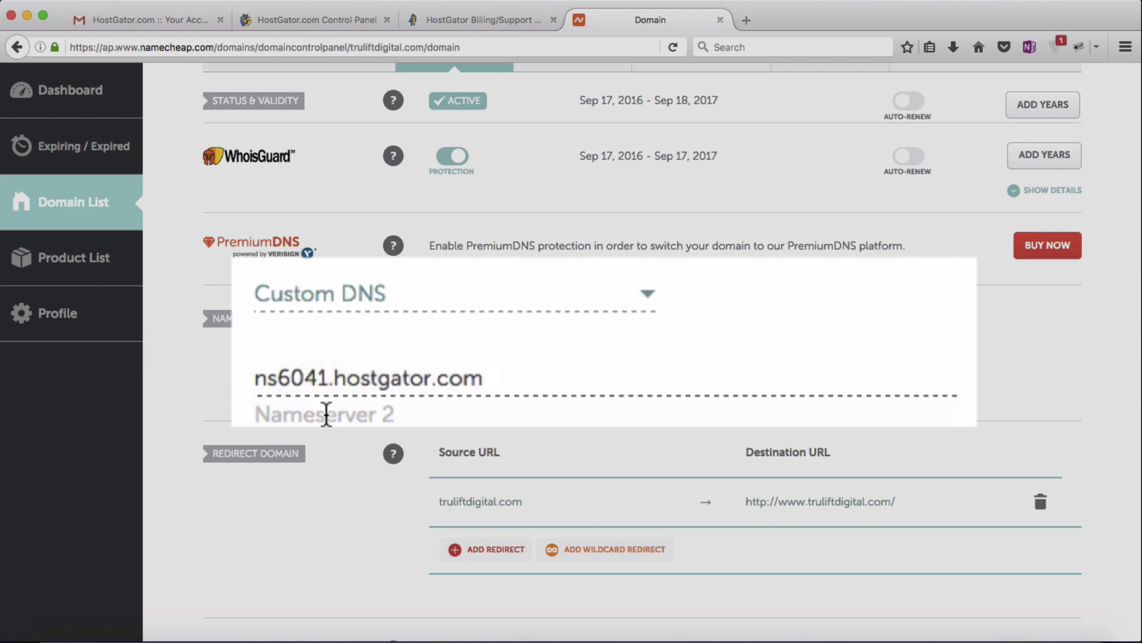
pyautogui.press('super+v')
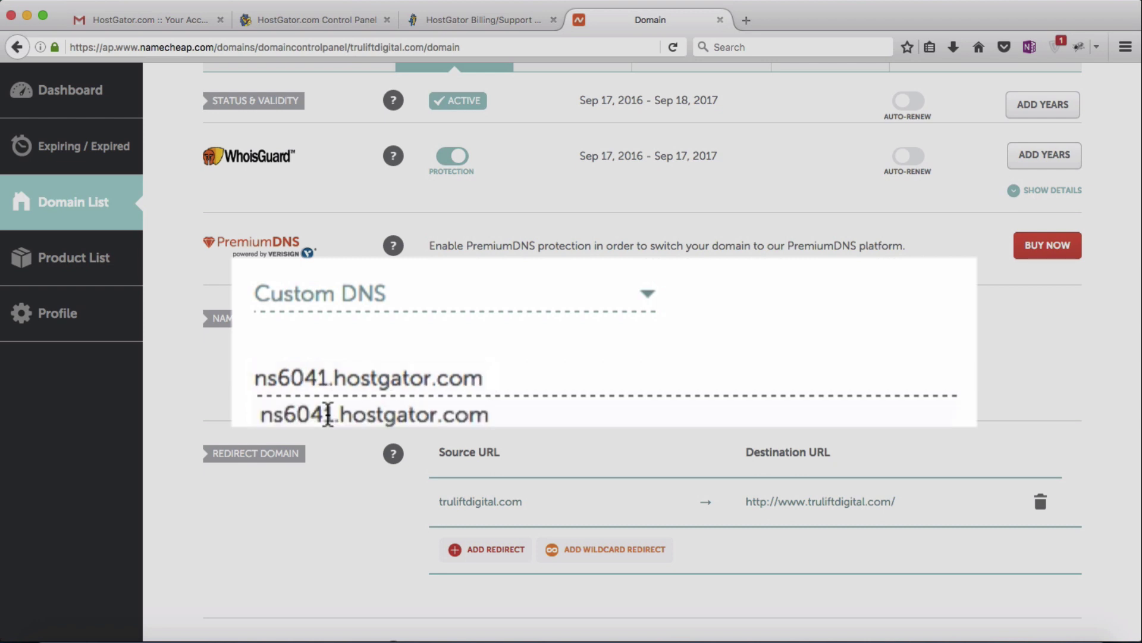
pyautogui.moveTo(324, 413); pyautogui.dragTo(335, 414)
pyautogui.write('2')
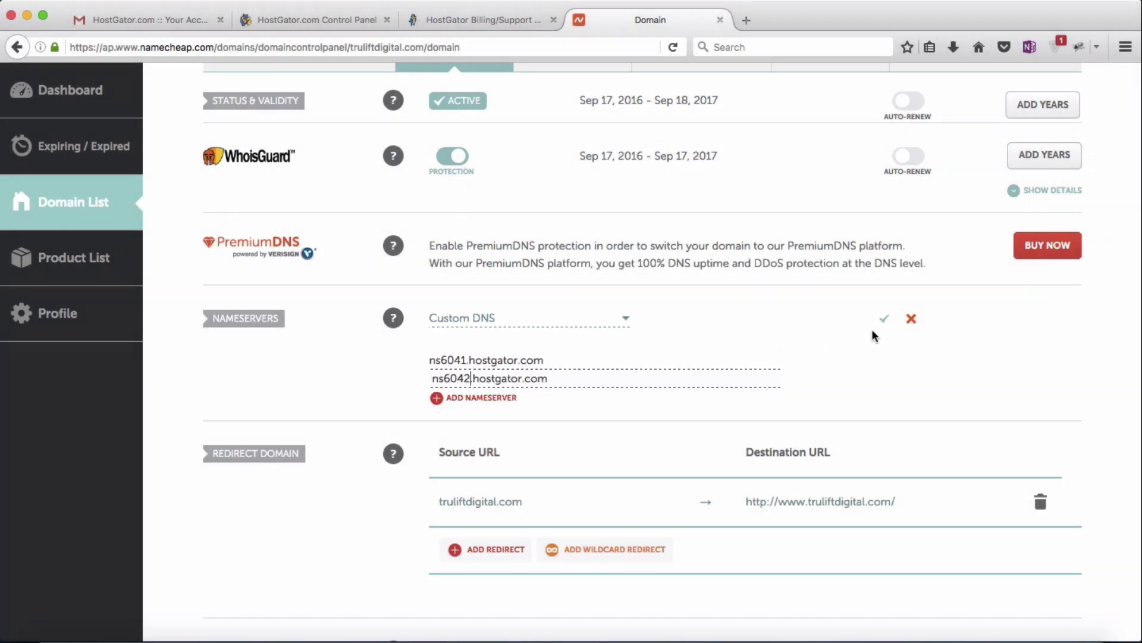
pyautogui.click(885, 322)
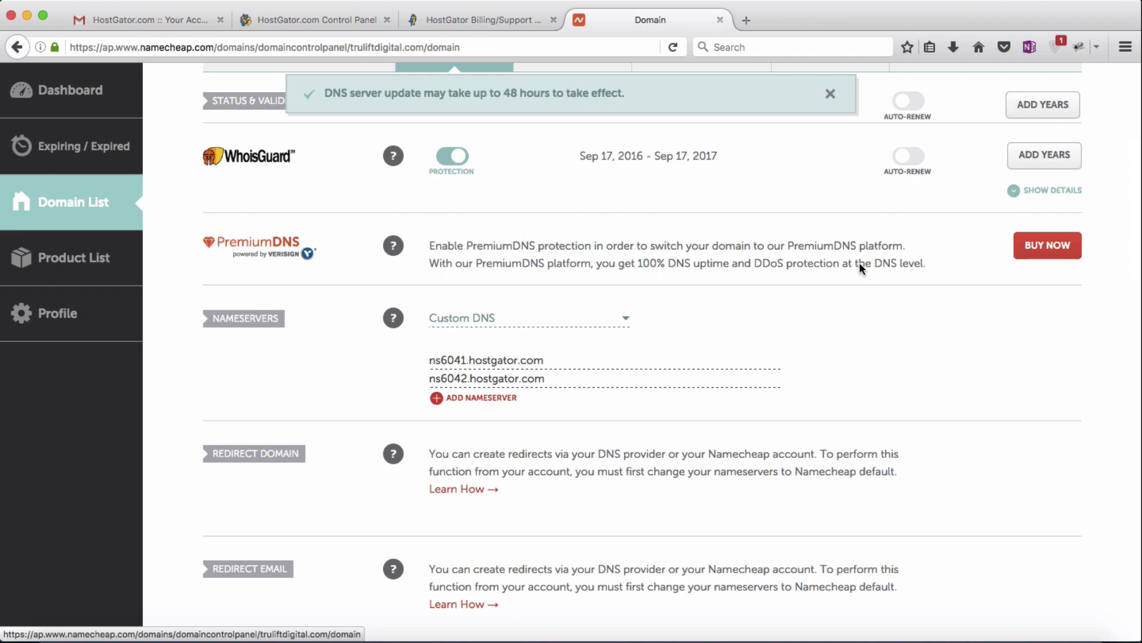
pyautogui.click(829, 94)
# - Open the management page of truliftdigitalmarketing.com from the dashboard and switch its nameservers to Custom DNS
pyautogui.scroll(5, 826, 96)
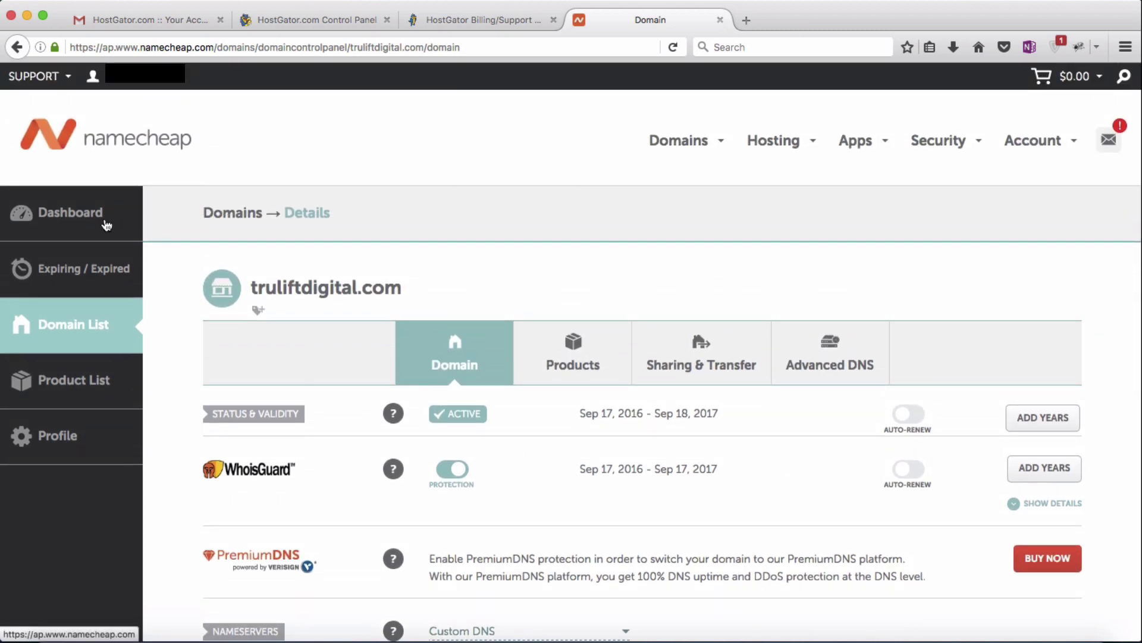
pyautogui.click(105, 225)
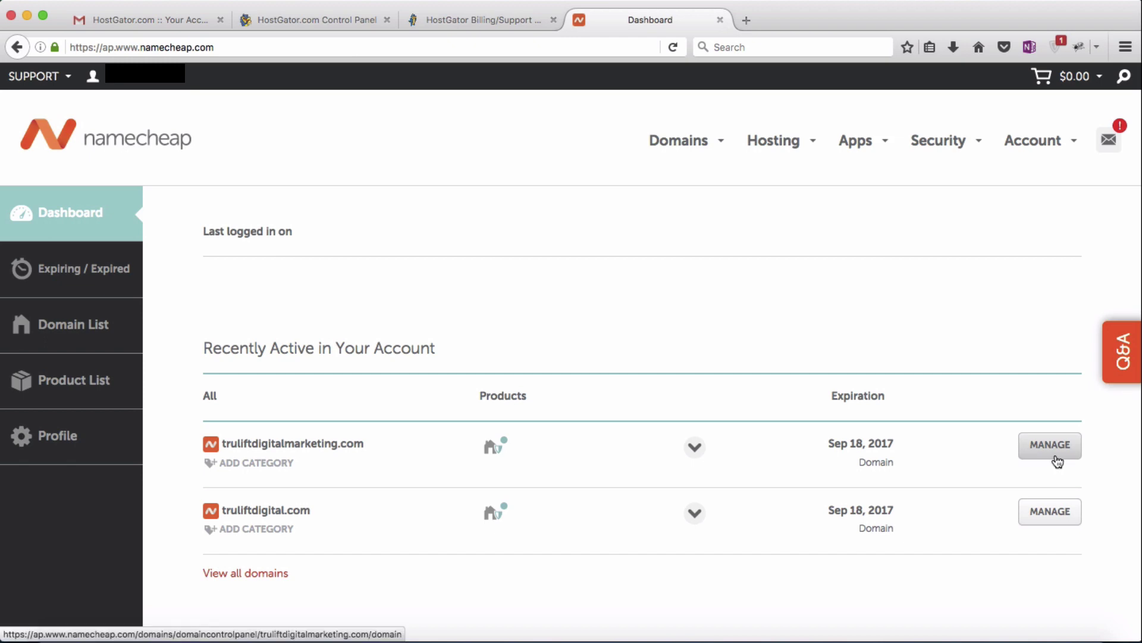
pyautogui.click(1050, 456)
pyautogui.scroll(-2, 1055, 453)
pyautogui.scroll(-3, 1055, 454)
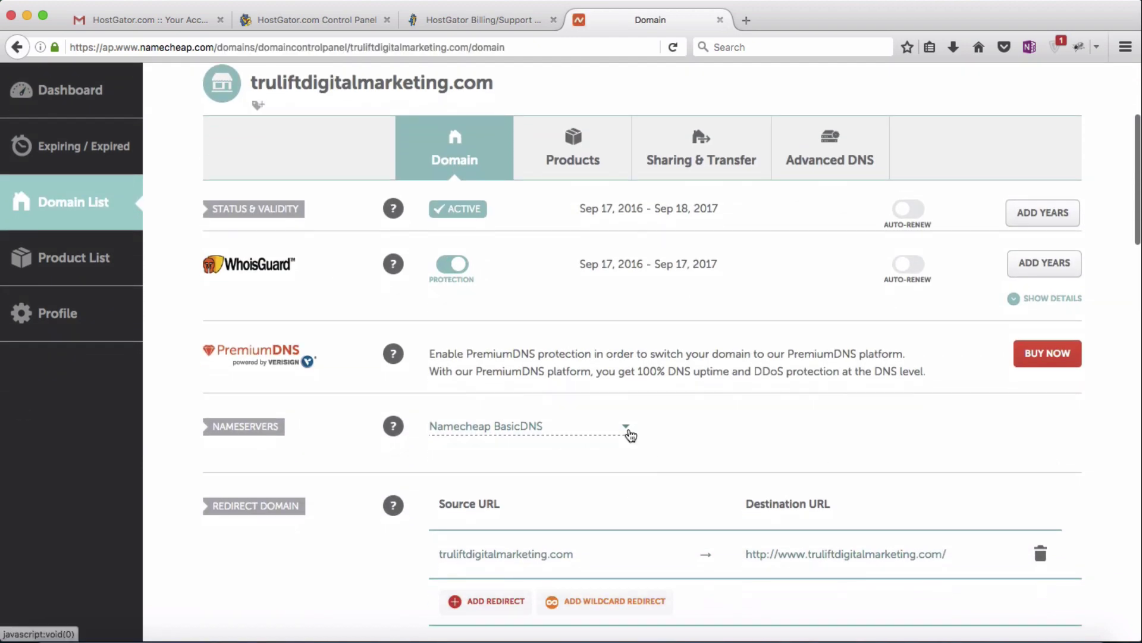
pyautogui.click(628, 429)
pyautogui.click(565, 534)
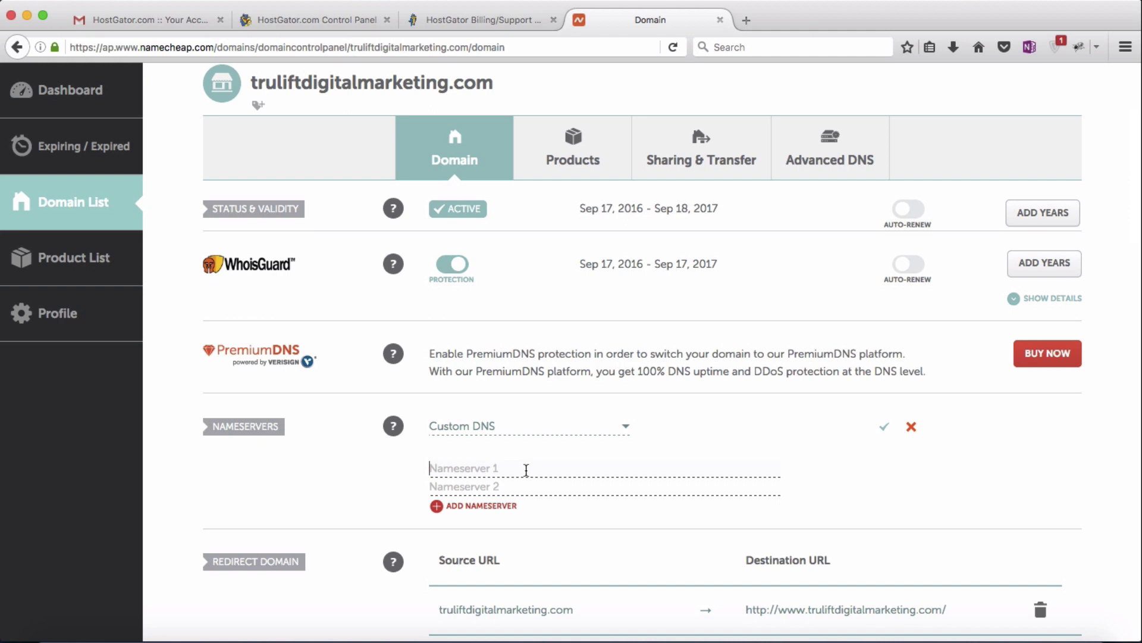
# - Enter ns6041.hostgator.com and ns6042.hostgator.com as the custom nameservers of truliftdigitalmarketing.com and save them
pyautogui.press('super+v')
pyautogui.click(519, 485)
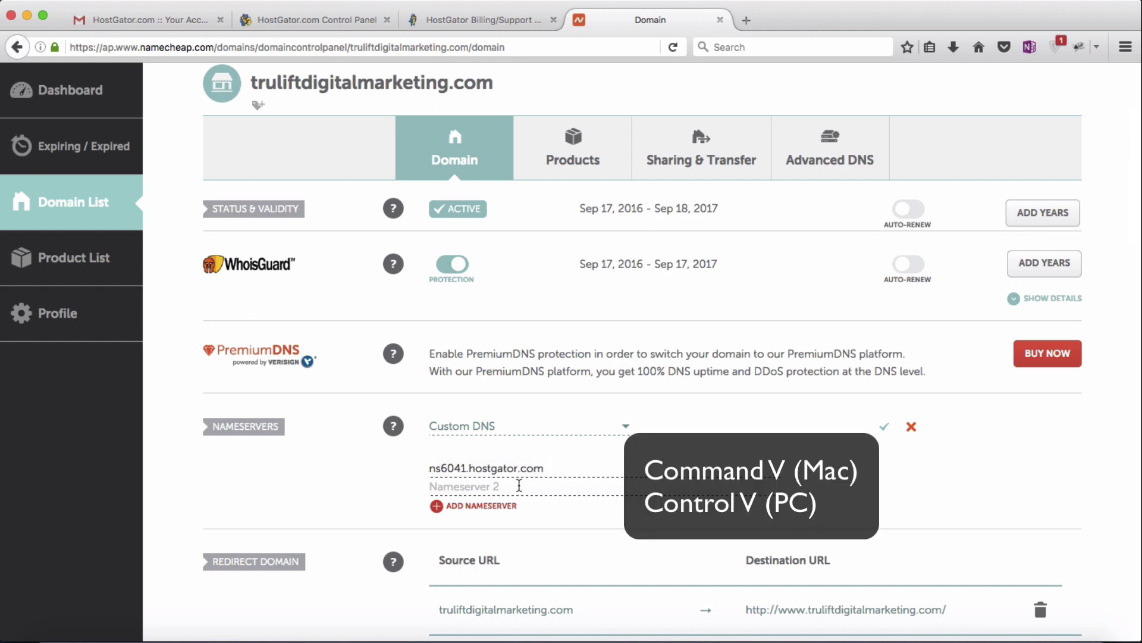
pyautogui.press('super+v')
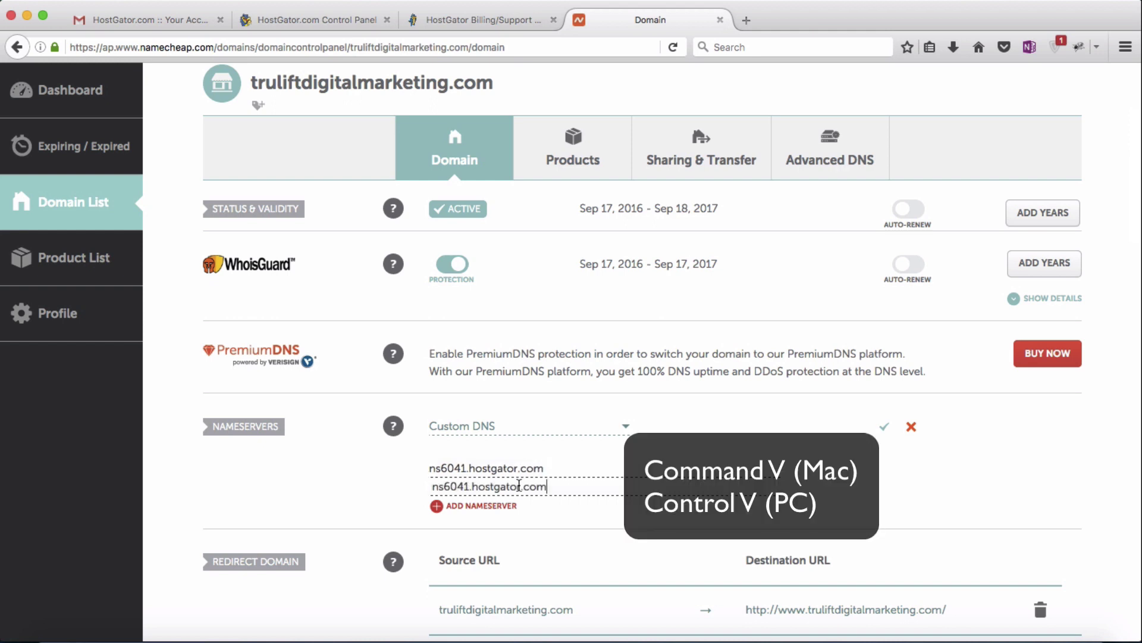
pyautogui.moveTo(465, 487); pyautogui.dragTo(470, 487)
pyautogui.write('2')
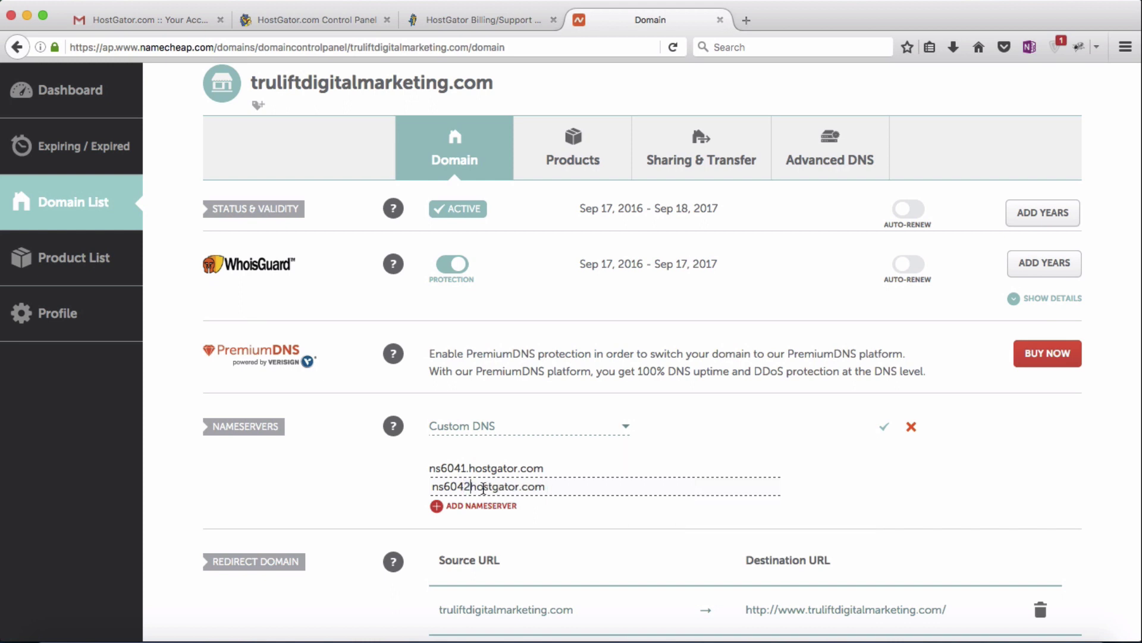
pyautogui.click(886, 428)
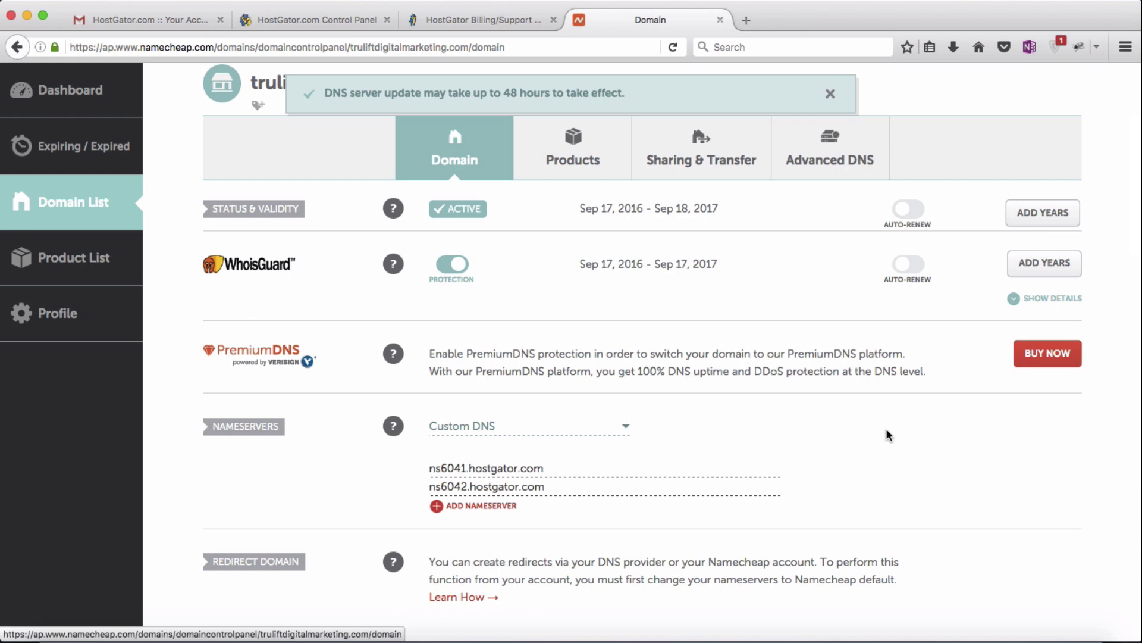
pyautogui.scroll(5, 886, 435)
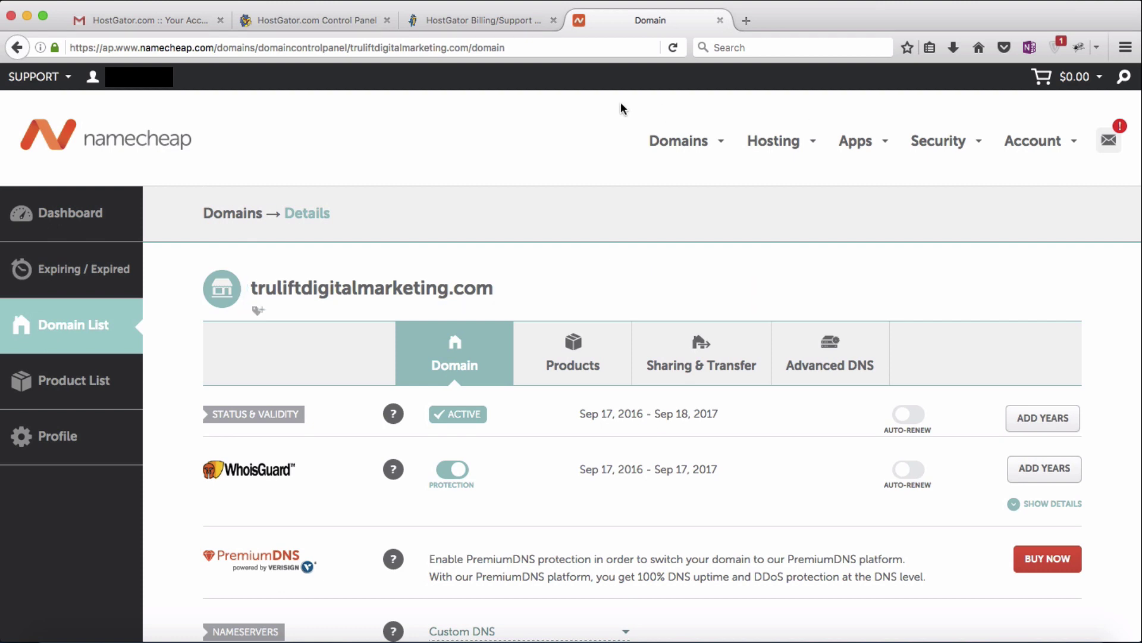
# - Switch to the HostGator customer portal and open Addon Domains from the hosting account's domain settings
pyautogui.click(497, 26)
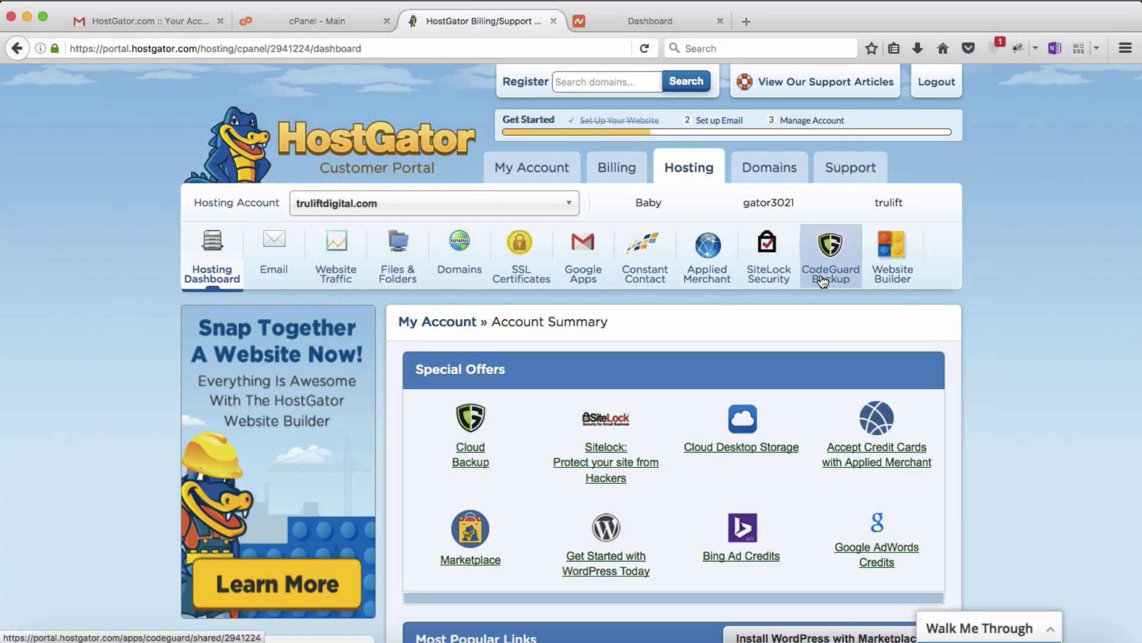
pyautogui.scroll(-10, 1034, 452)
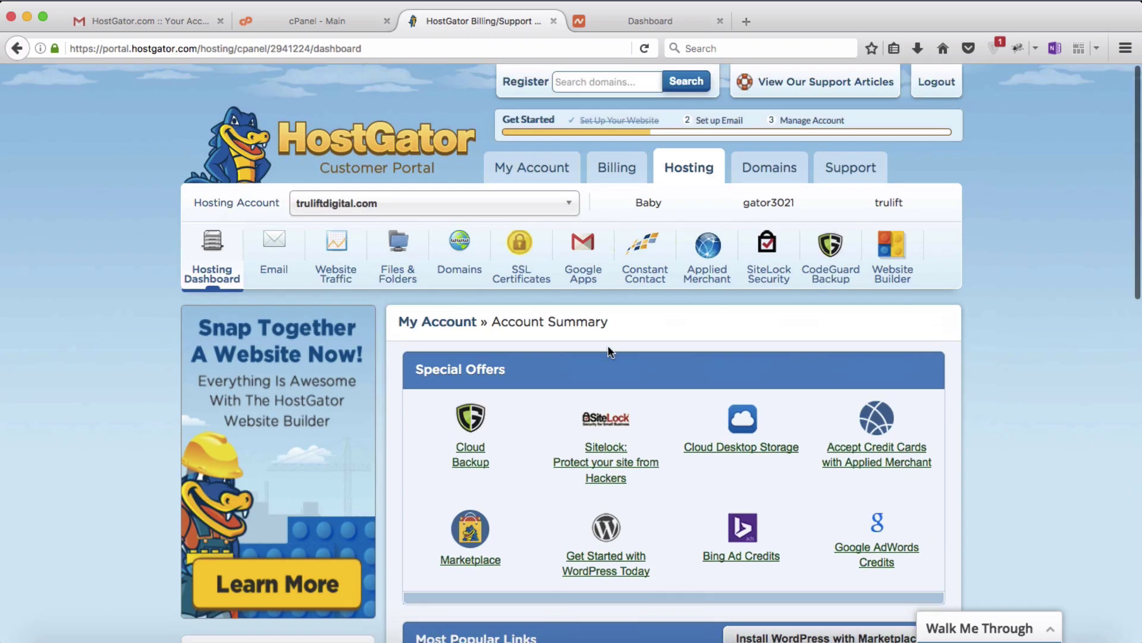
pyautogui.click(441, 272)
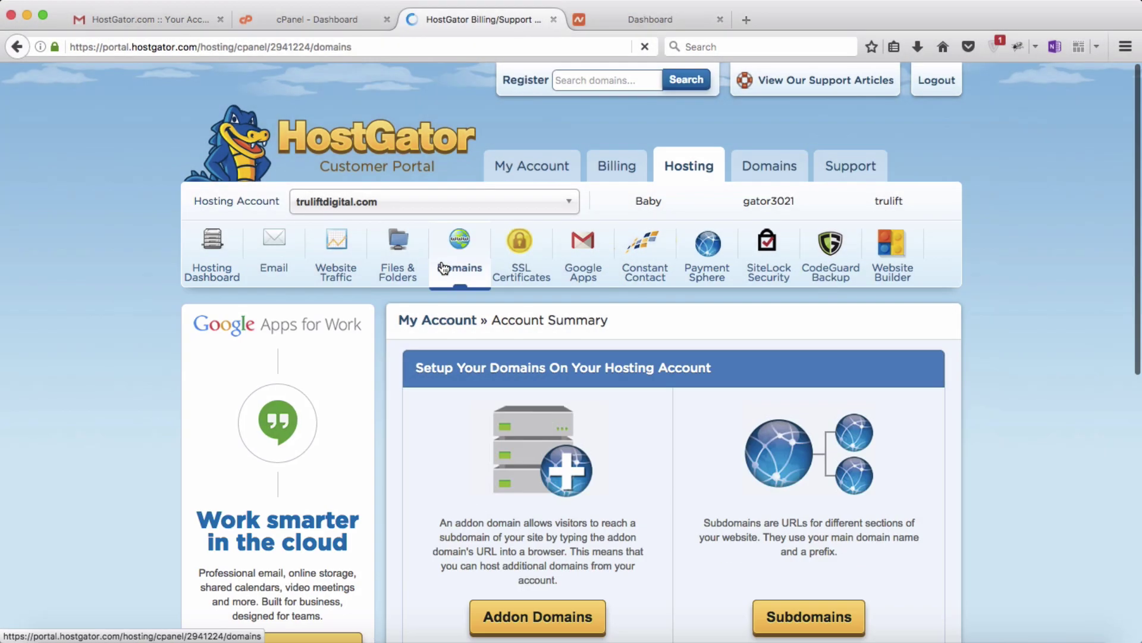
pyautogui.scroll(-3, 443, 268)
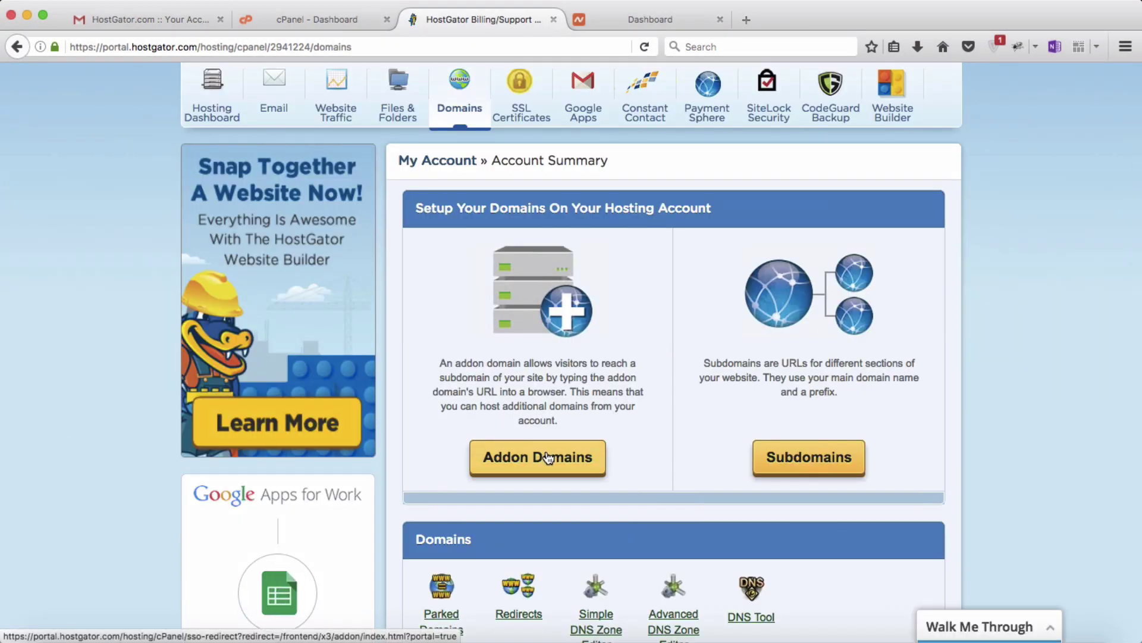
pyautogui.click(548, 457)
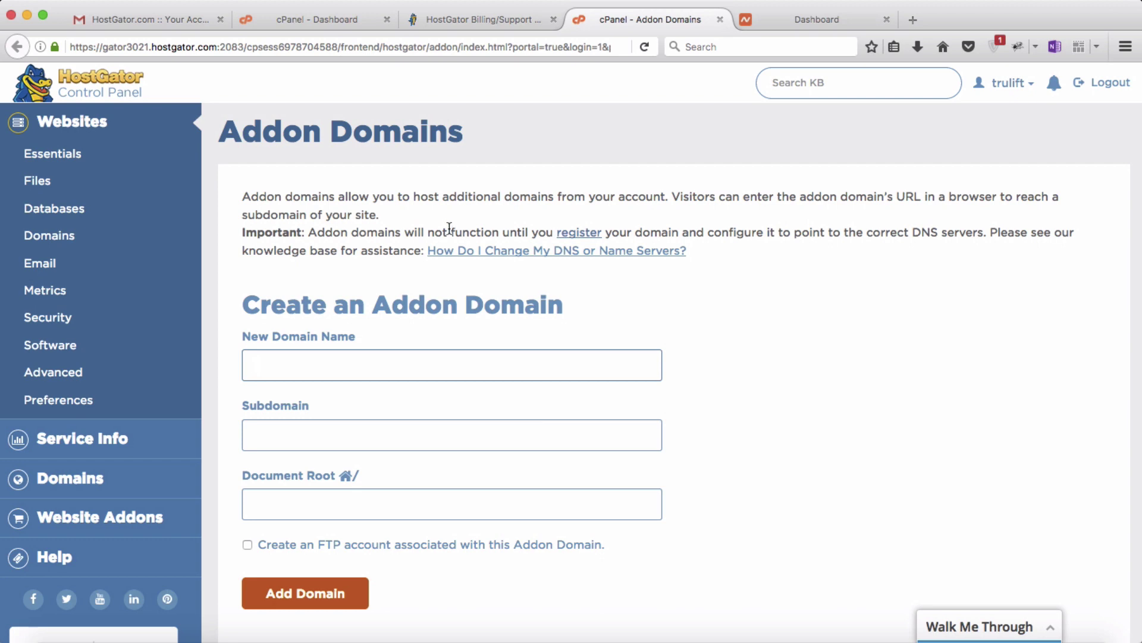
# - Locate Addon Domains in the Domains section of the cPanel main page, and return to the open Addon Domains form
pyautogui.click(333, 17)
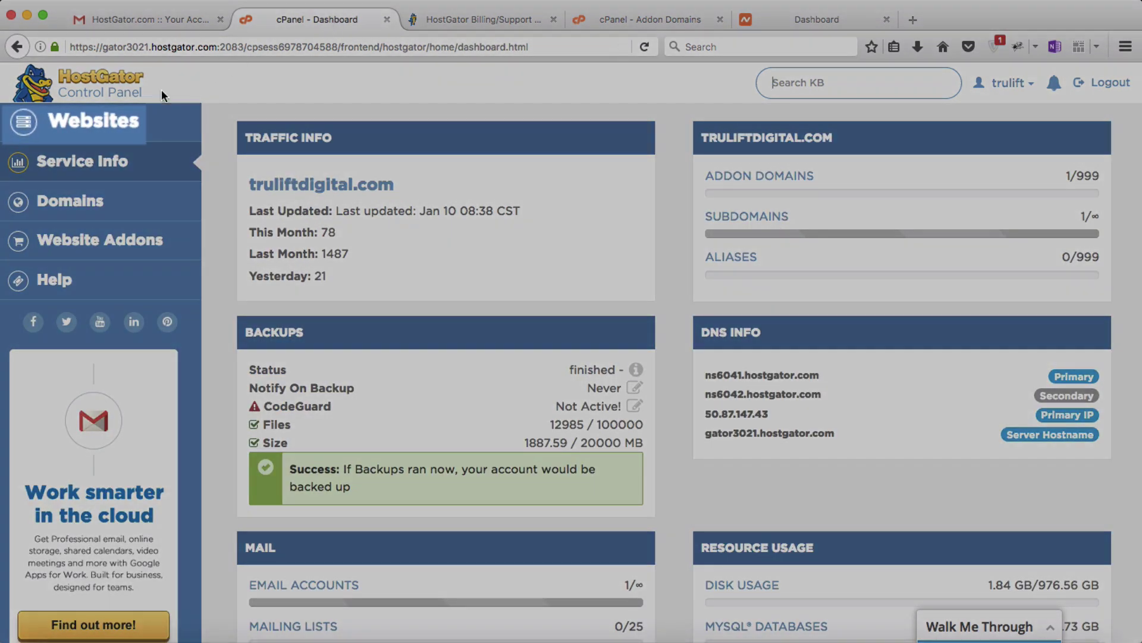
pyautogui.click(131, 122)
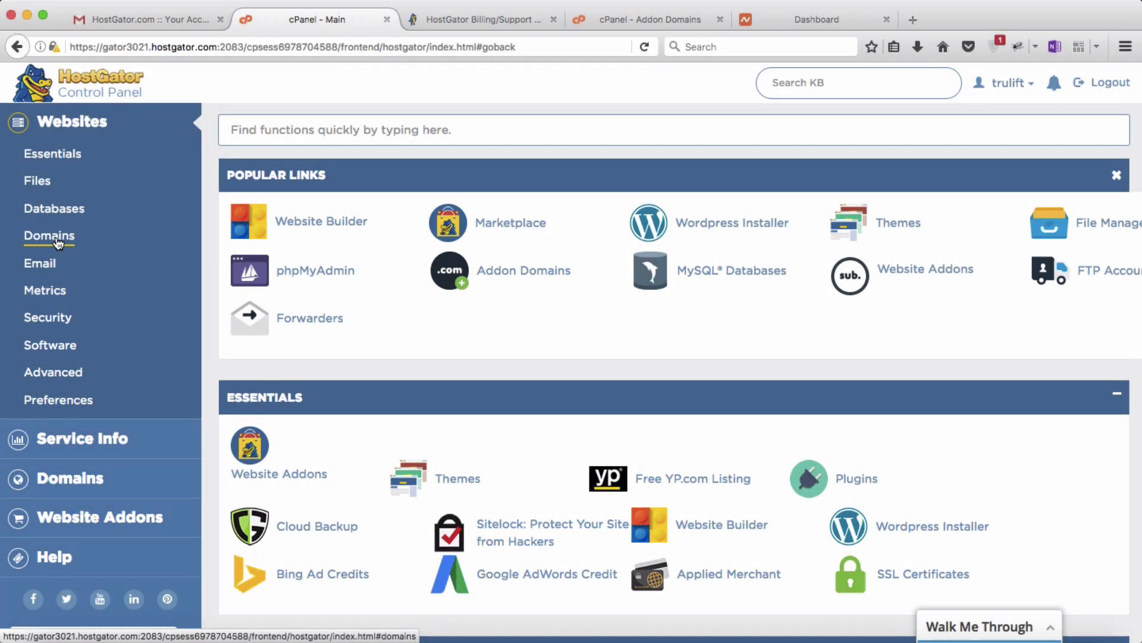
pyautogui.scroll(-5, 313, 365)
pyautogui.scroll(-9, 314, 365)
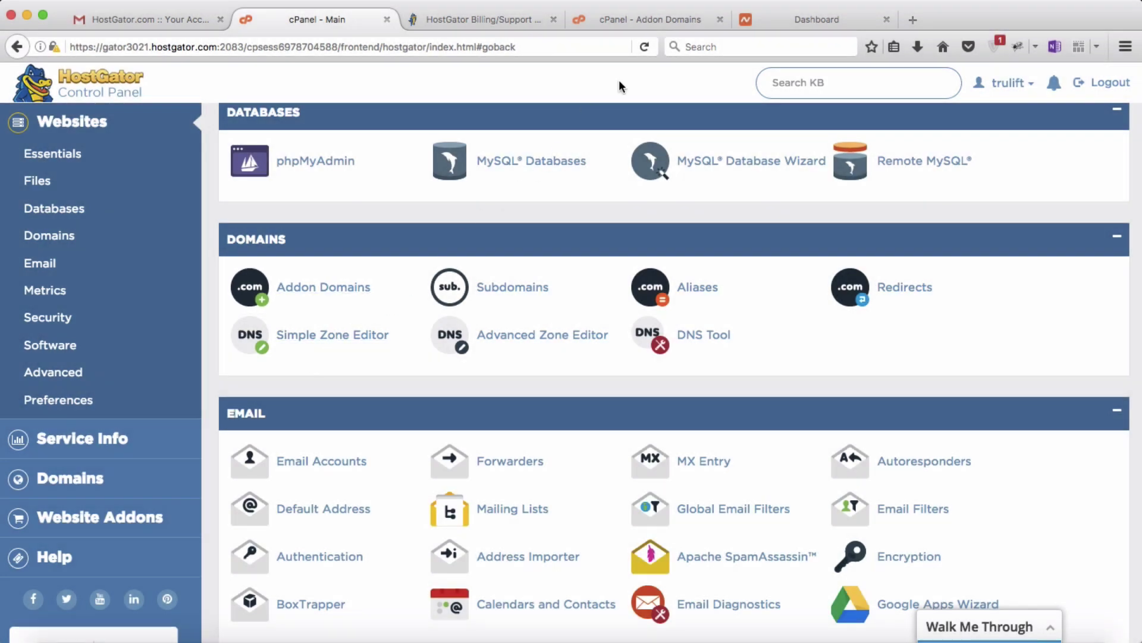
pyautogui.click(655, 20)
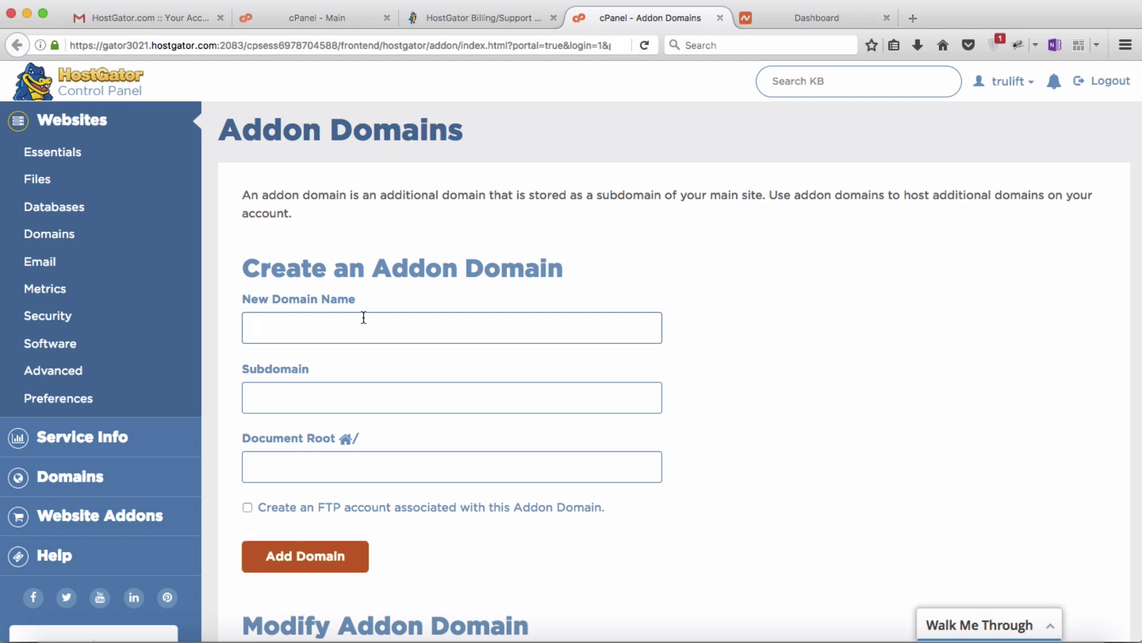
# - Enter truliftdigitalmarketing.com as the new addon domain name and let the subdomain and document root fill in automatically
pyautogui.write('t')
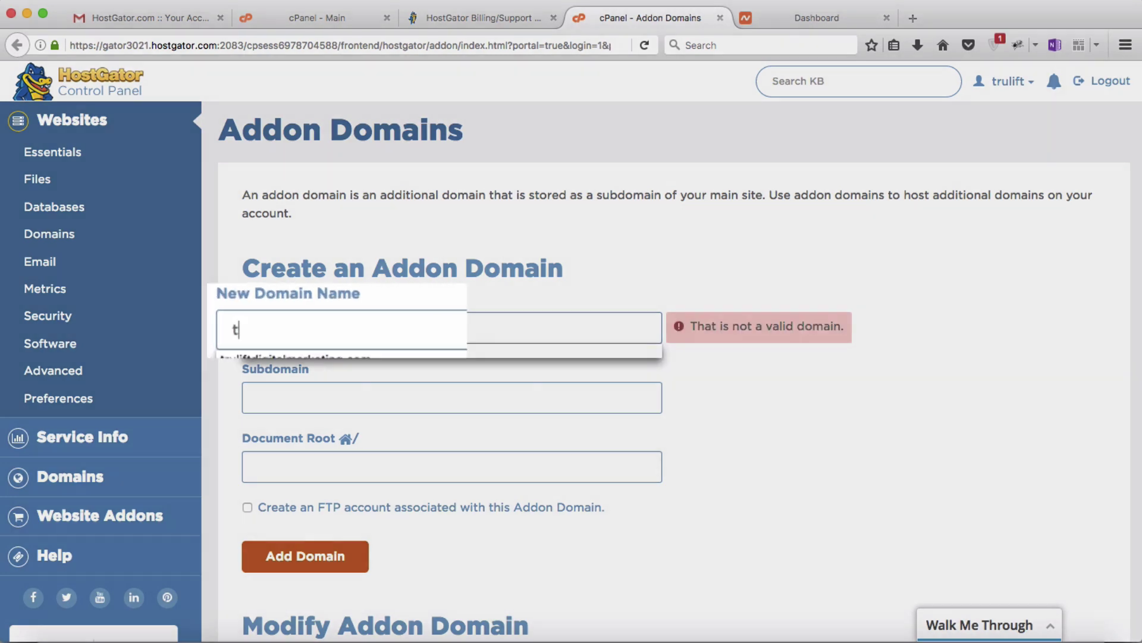
pyautogui.write('ruliftdigitalm')
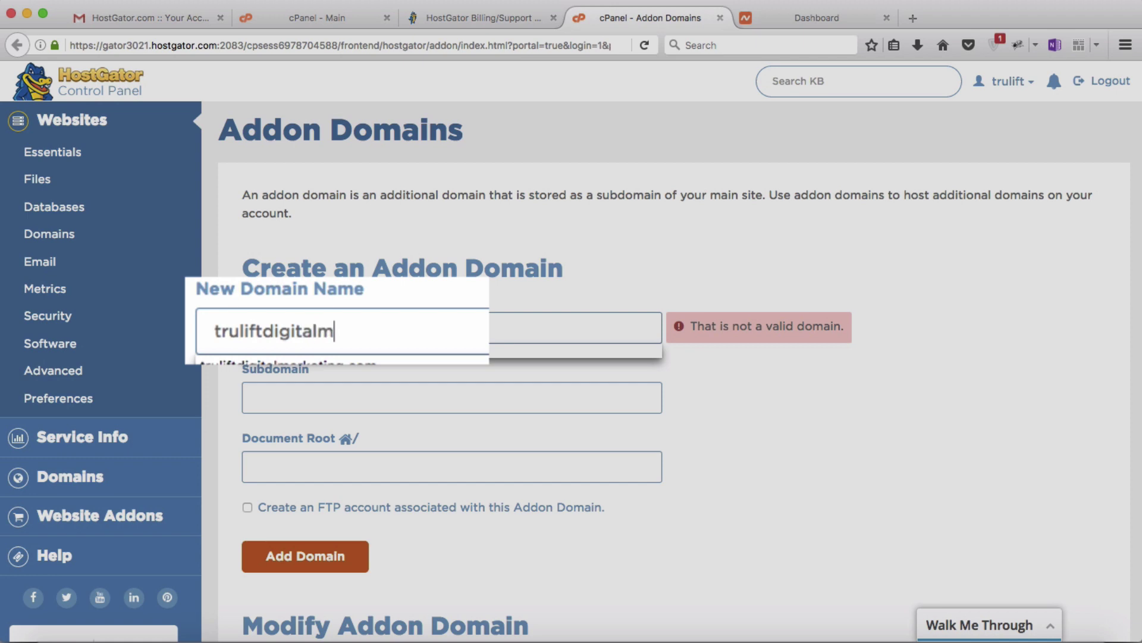
pyautogui.write('arketing.com')
pyautogui.press('BackSpace')
pyautogui.write('om')
pyautogui.press('Down')
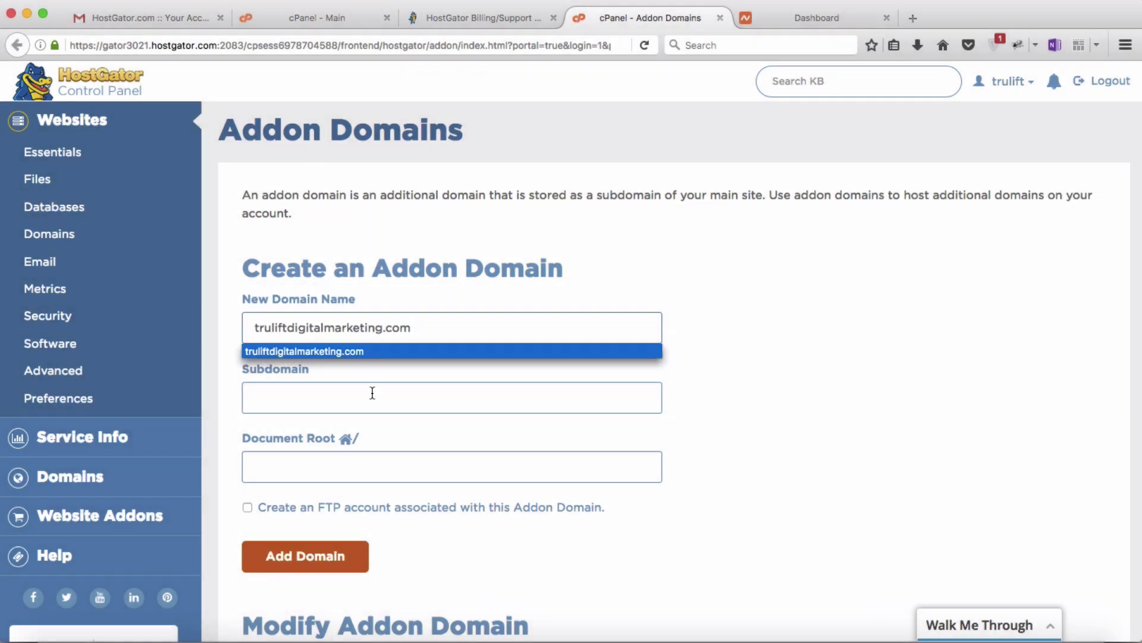
pyautogui.click(372, 392)
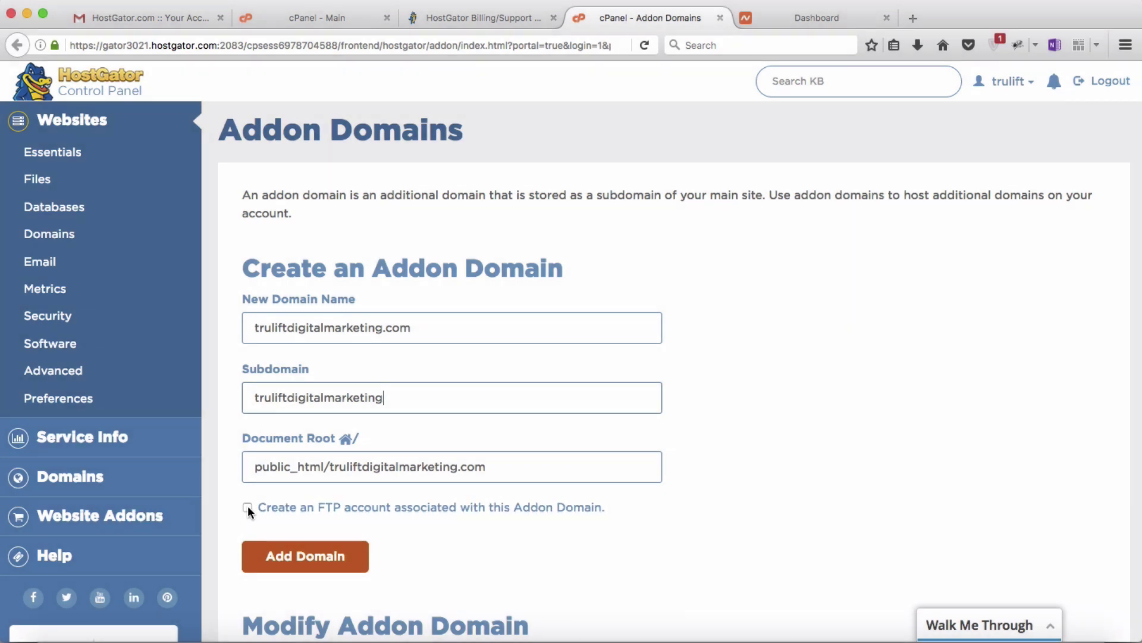
# - Enable creation of an FTP account for the addon domain, and enter and confirm the account password
pyautogui.click(248, 507)
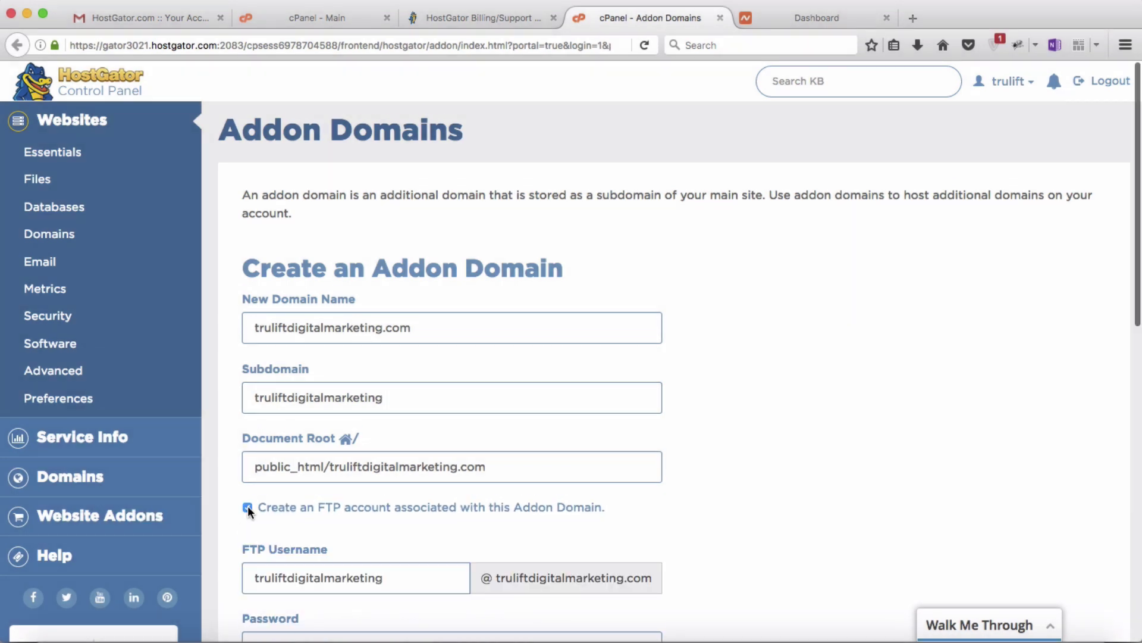
pyautogui.scroll(-5, 247, 505)
pyautogui.scroll(-2, 248, 507)
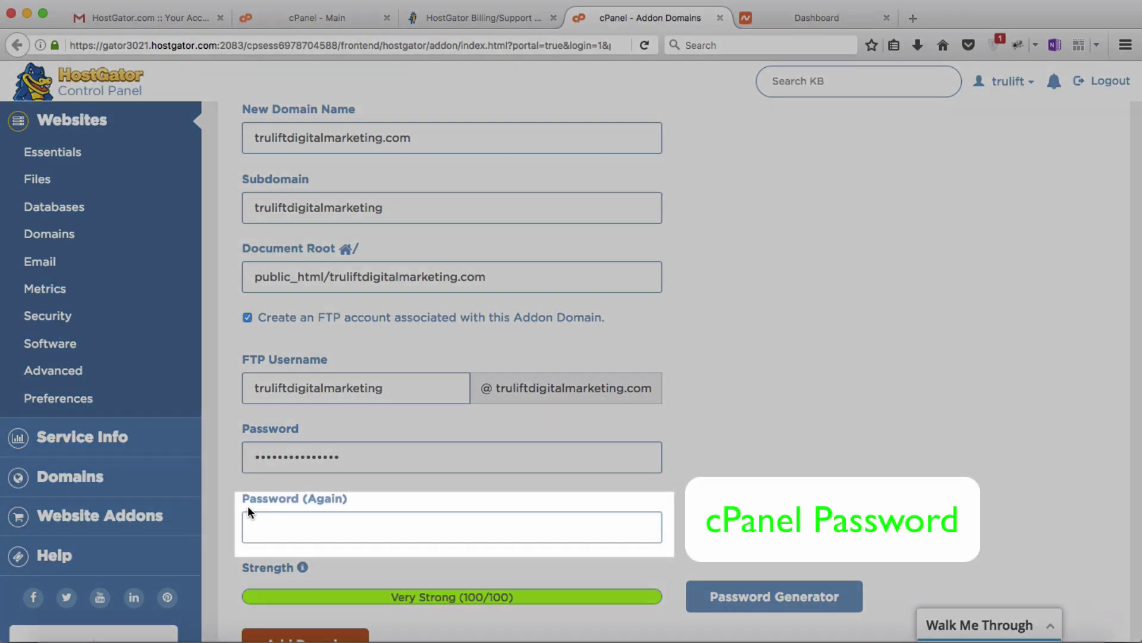
pyautogui.write('••••••')
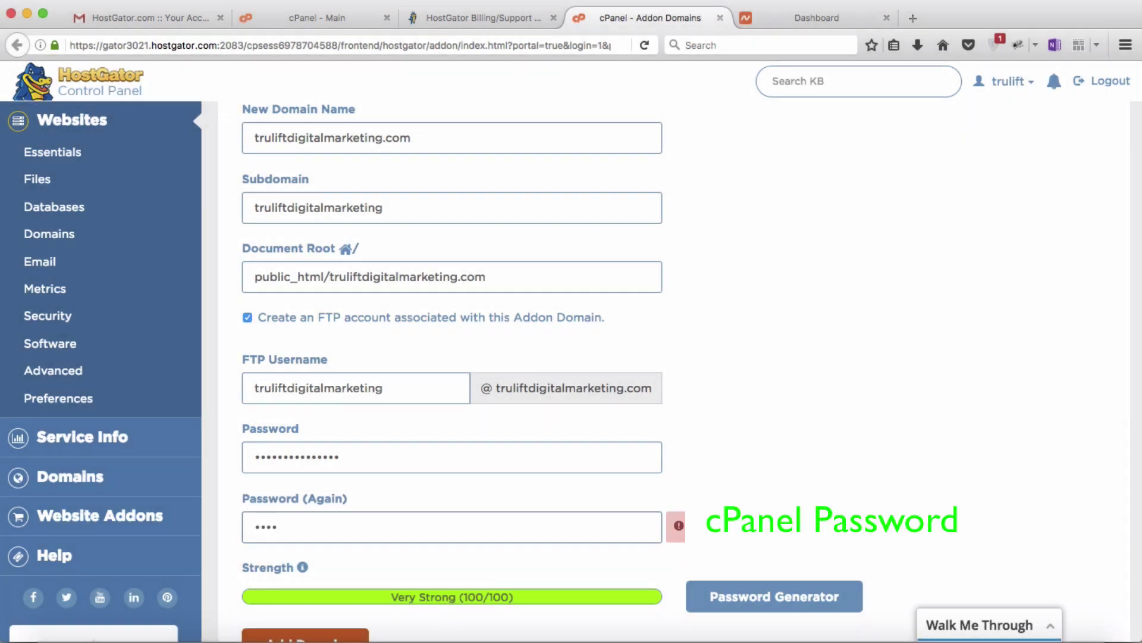
pyautogui.write('••••••')
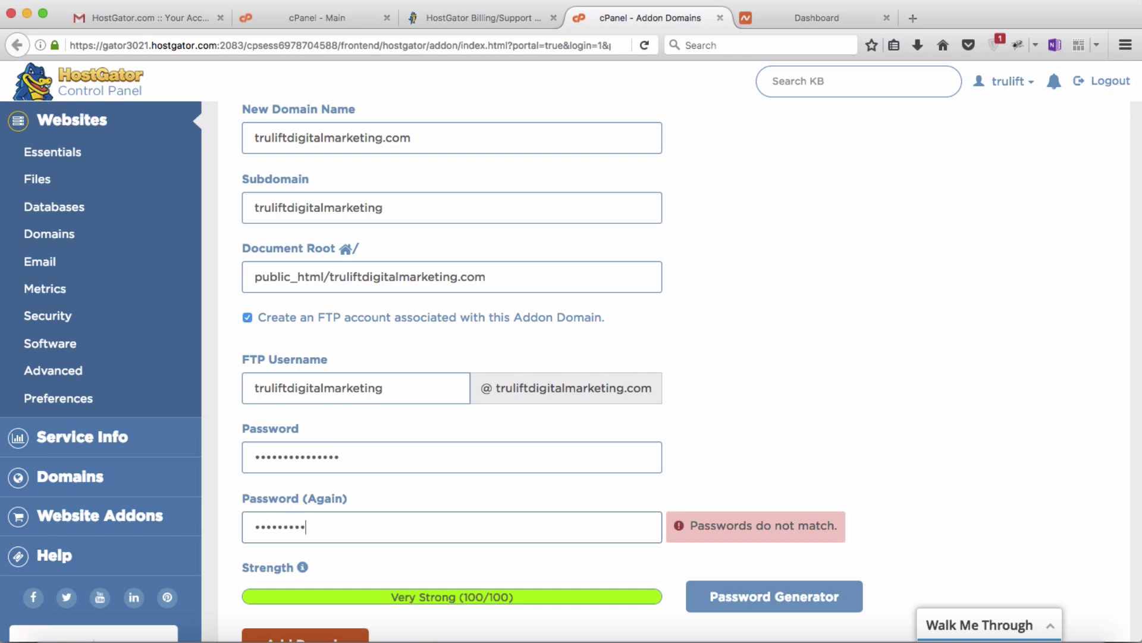
pyautogui.write('•••')
pyautogui.scroll(-2, 571, 369)
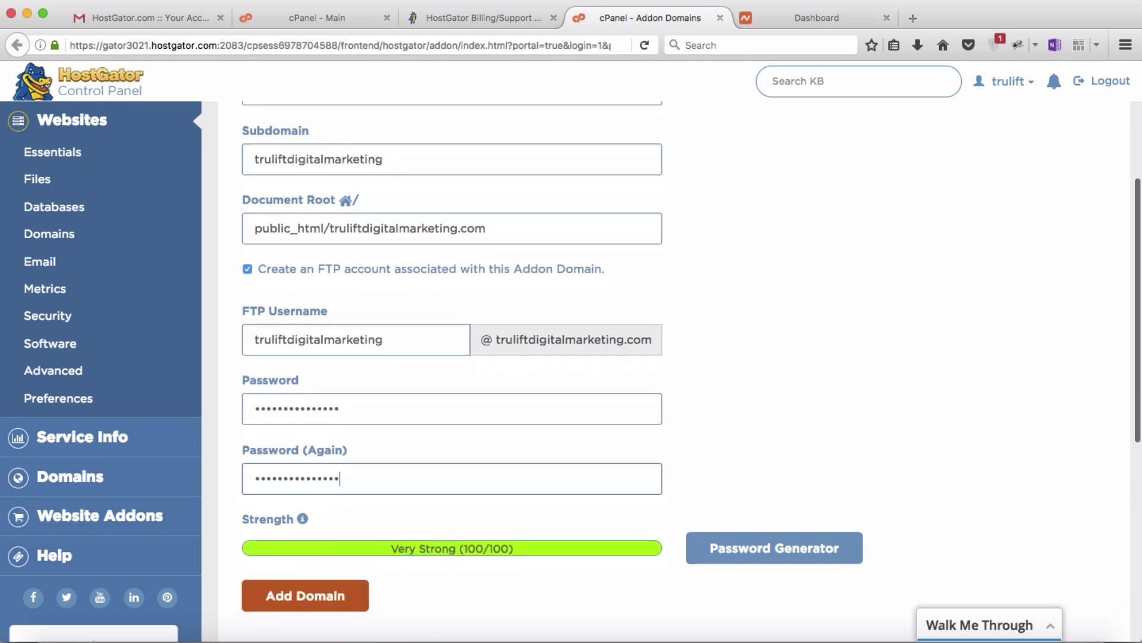